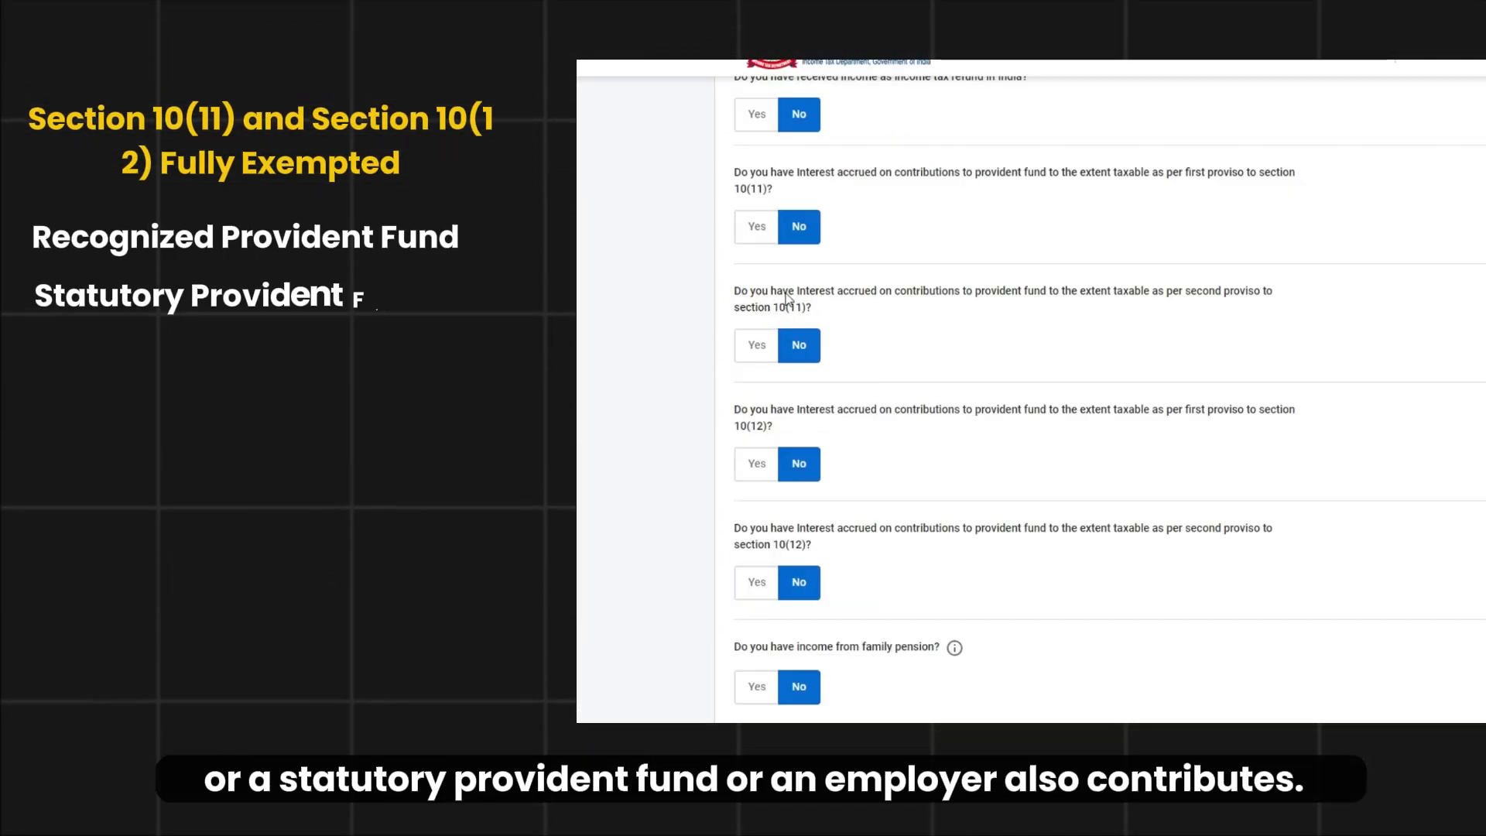
left_click_drag(787, 297, 827, 309)
left_click_drag(921, 305, 1009, 308)
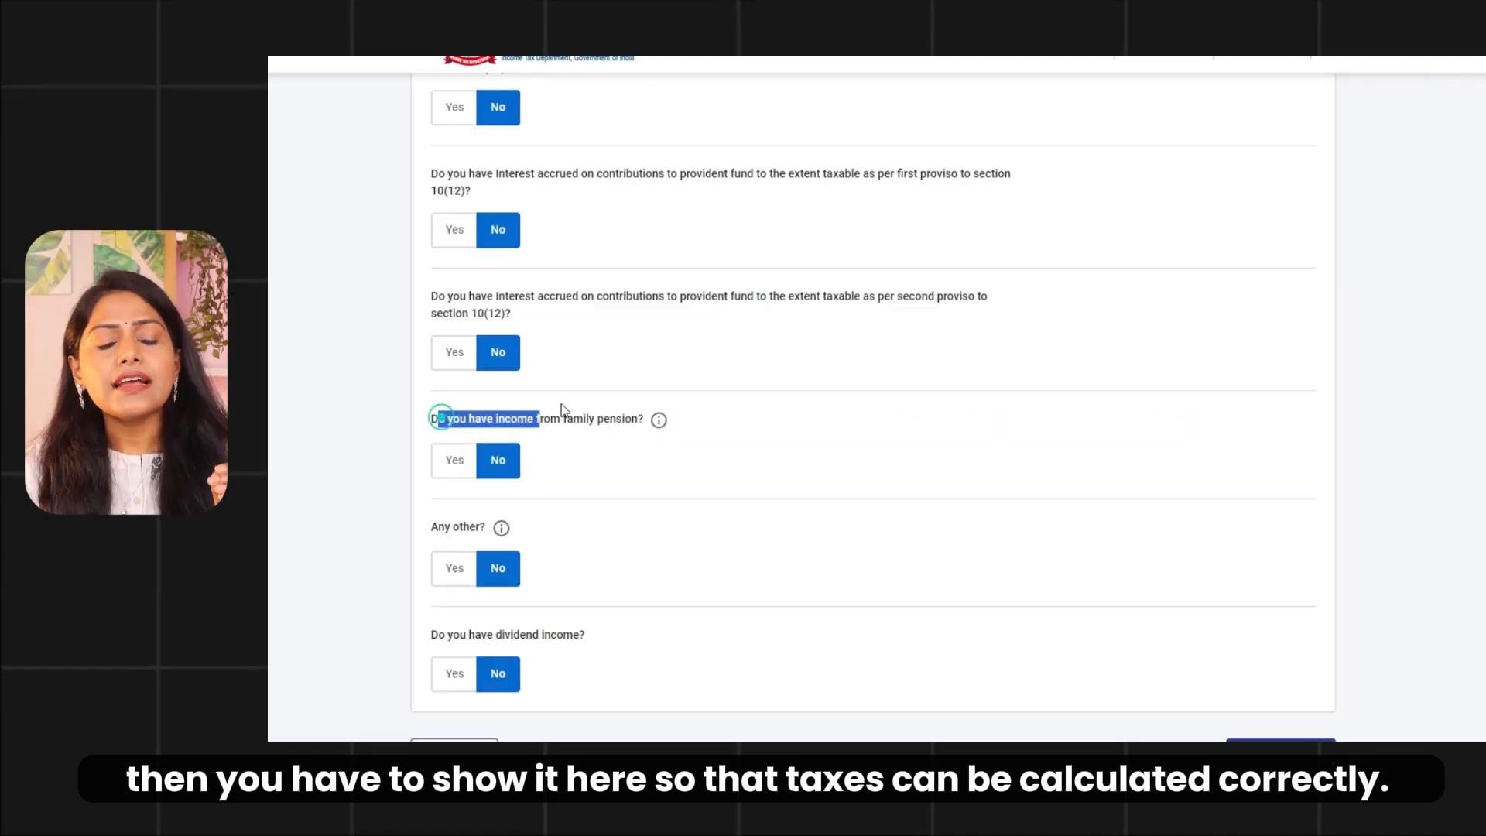
Answer Yes to the family pension income question to open its amount field, and set the answer back to No
left_click_drag(562, 410, 623, 411)
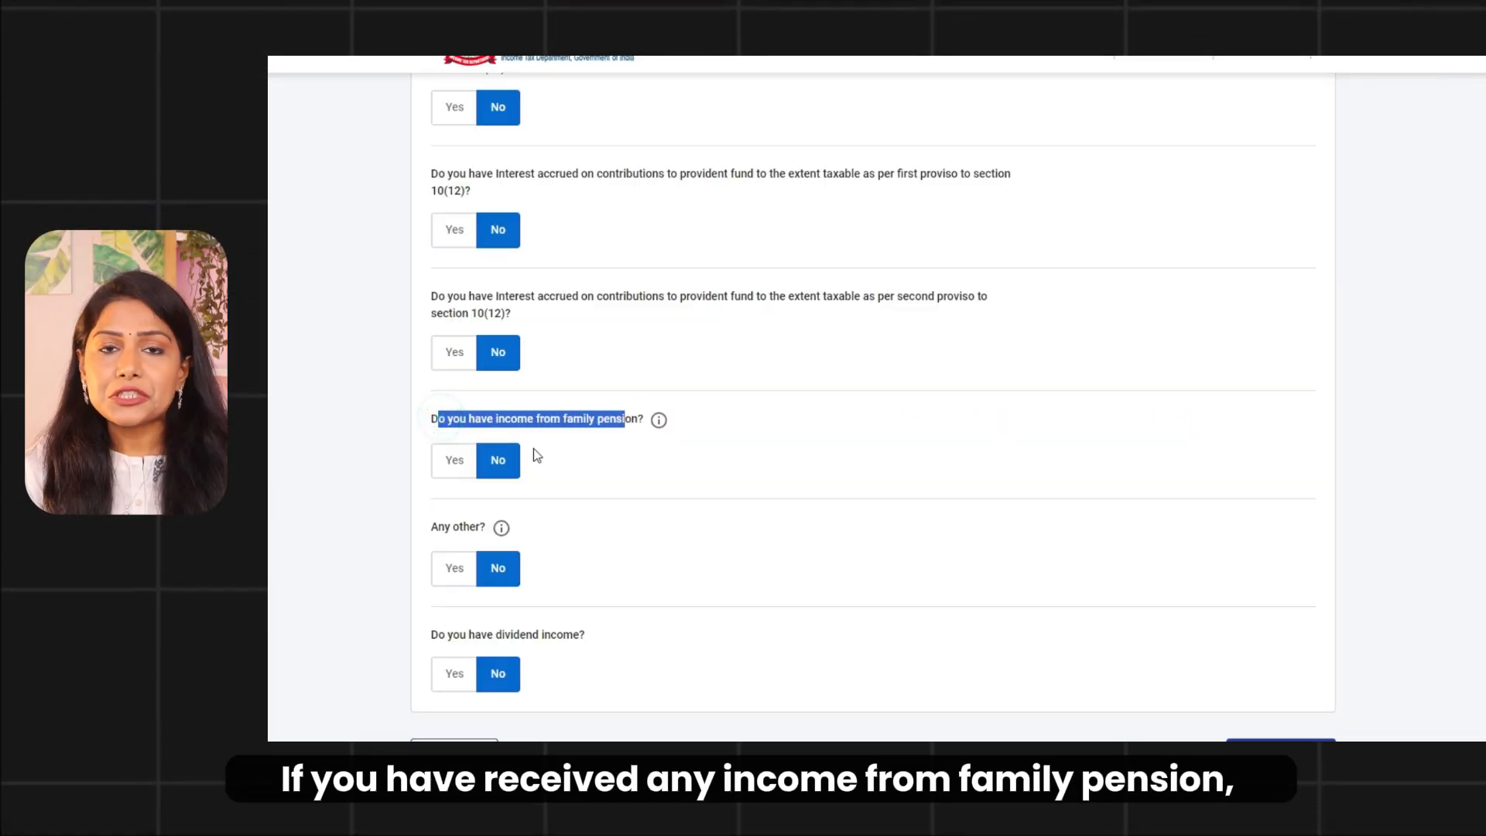
left_click(455, 468)
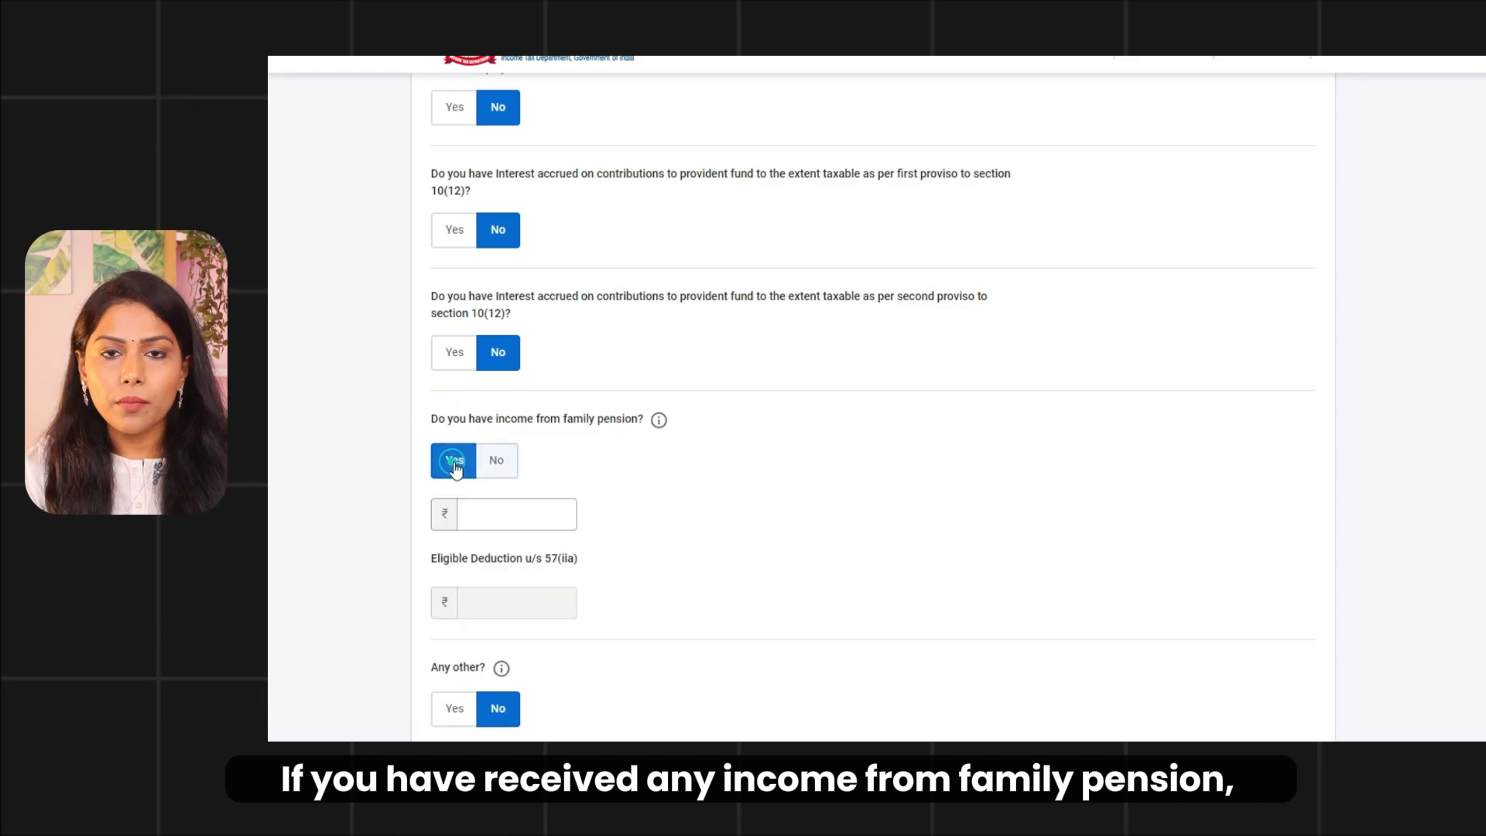
left_click(496, 513)
left_click(507, 463)
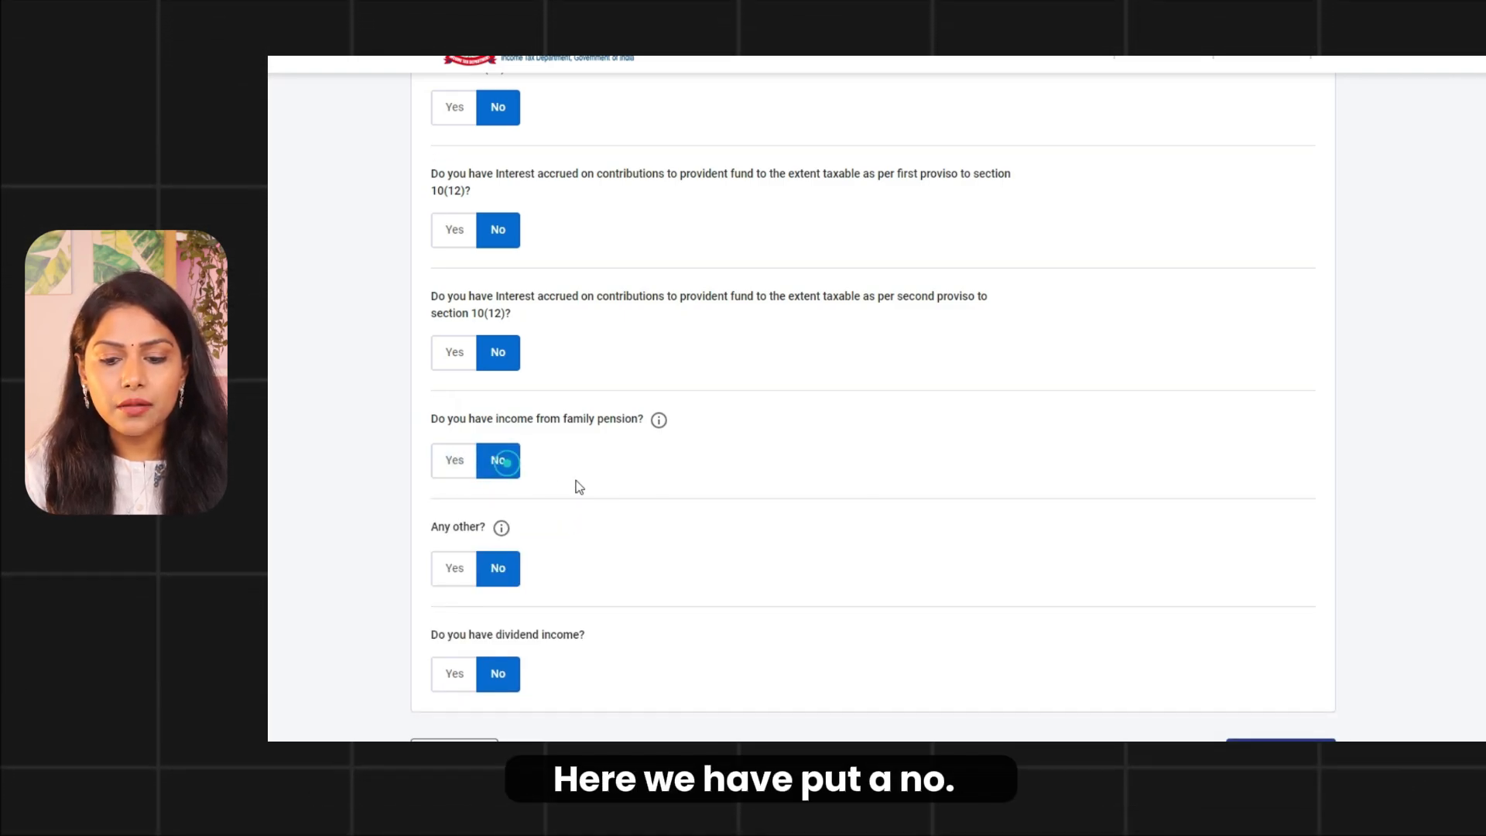
Answer Yes to the question on any other income to open its amount and description fields, and return it to No
left_click(452, 569)
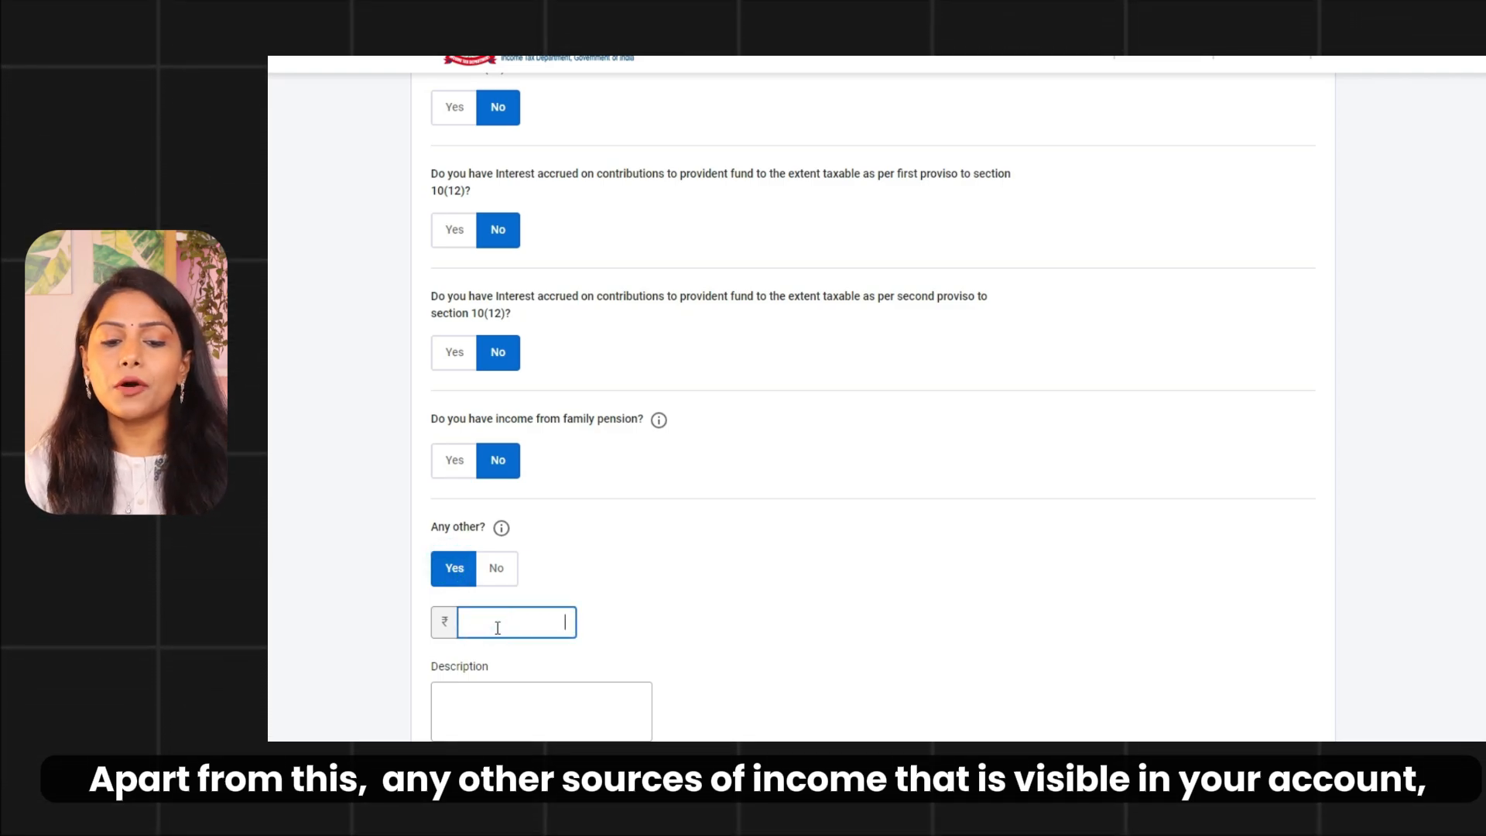
left_click(486, 705)
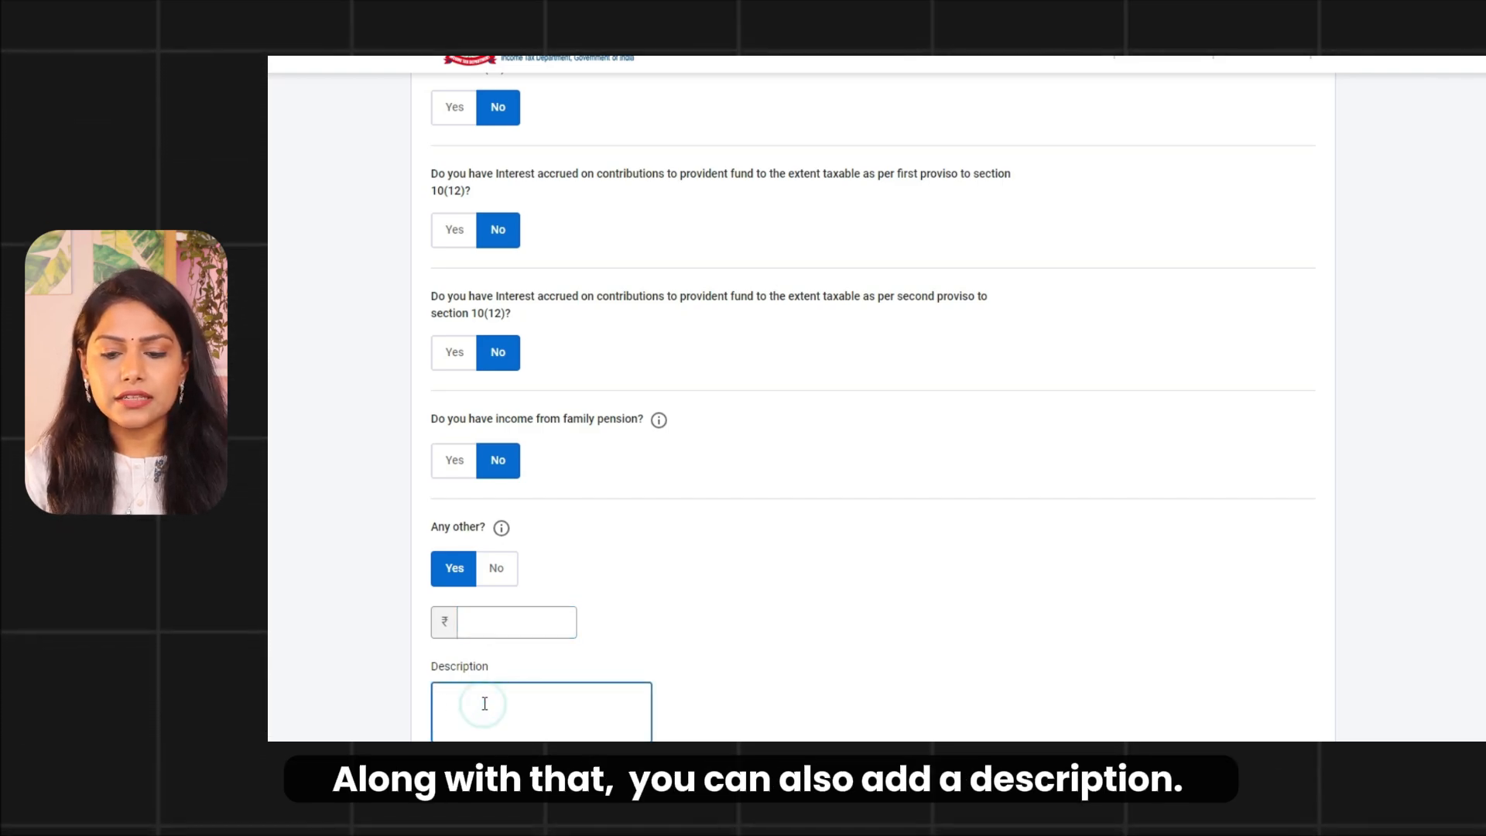
left_click(496, 568)
Answer Yes to the dividend income question to open its amount field, and switch the answer back to No
scroll(491, 570, "down", 2)
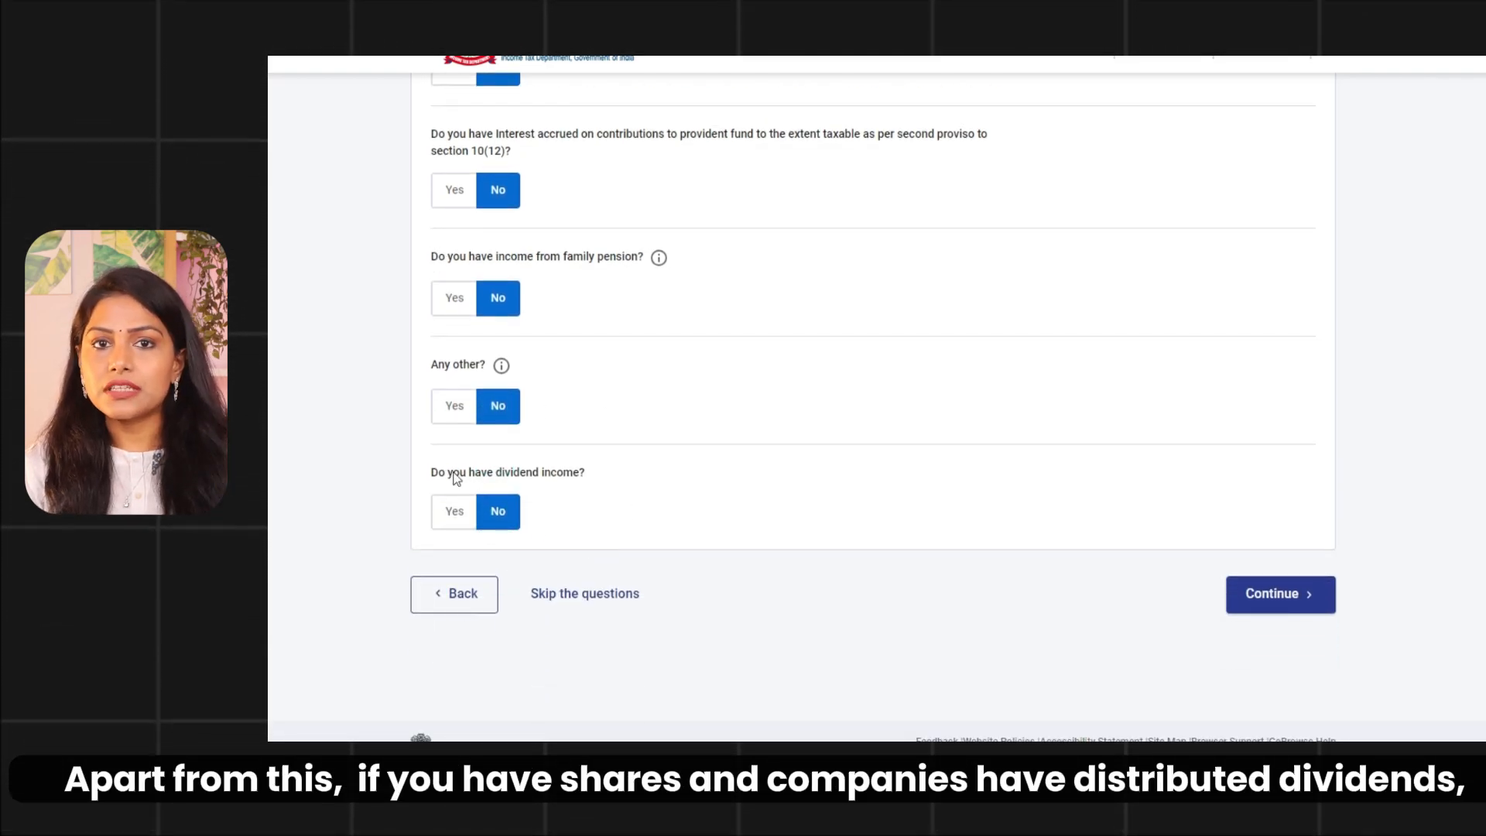
left_click(458, 514)
left_click(500, 578)
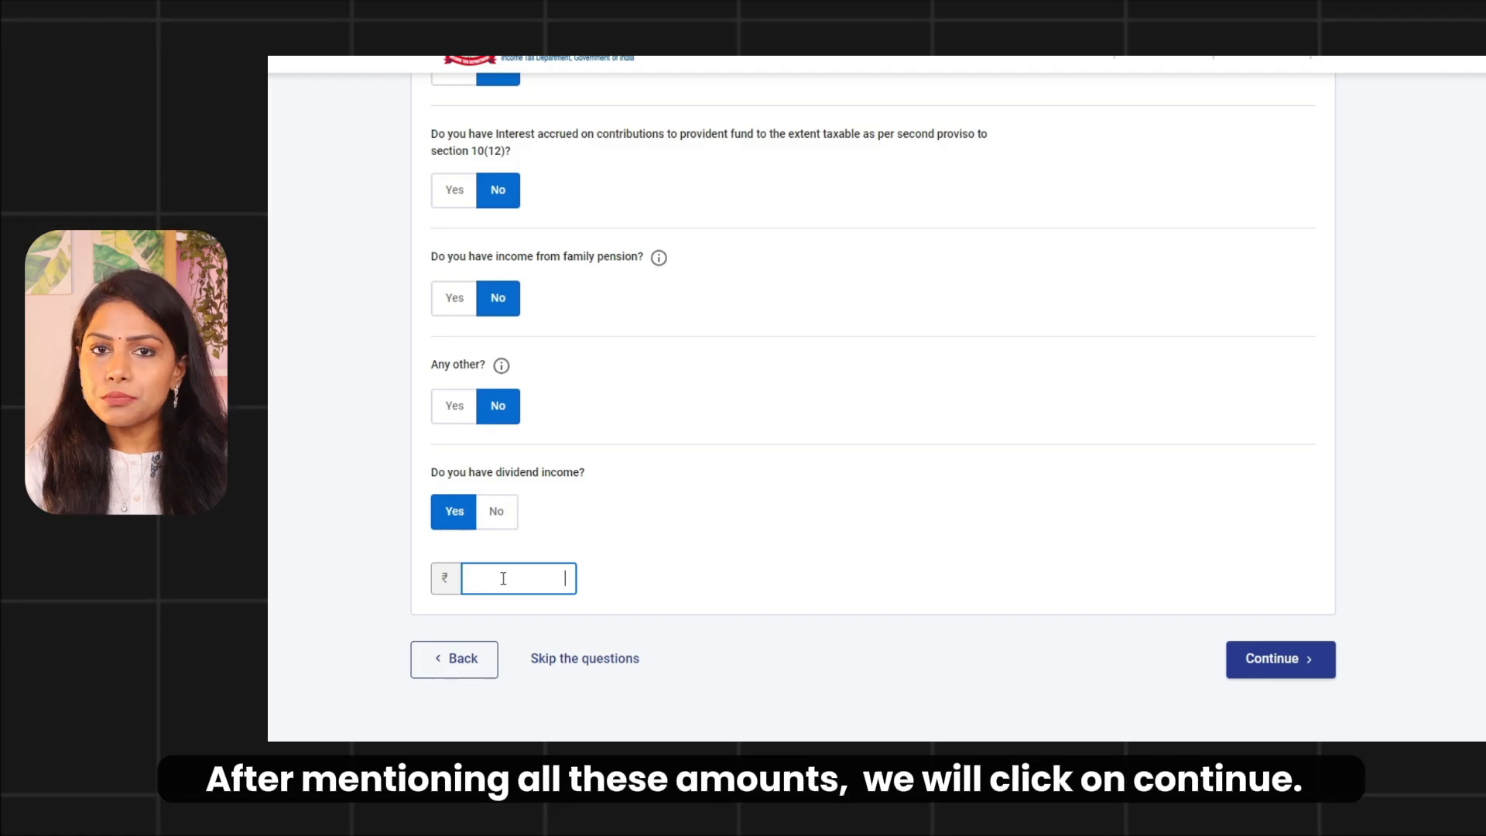
left_click(499, 513)
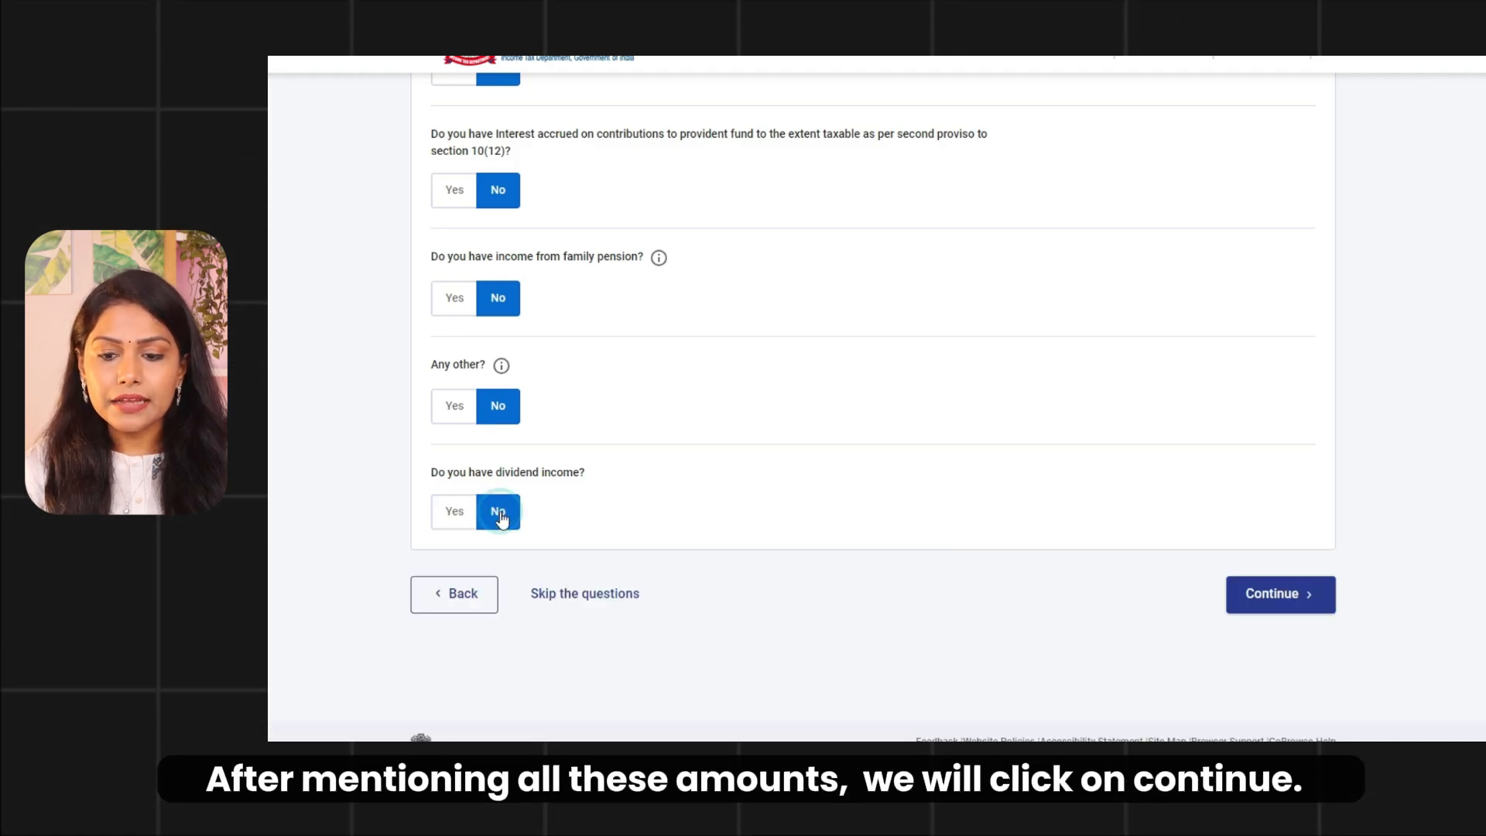
Continue to the income source verification page and review the house property and other sources income
left_click(1326, 602)
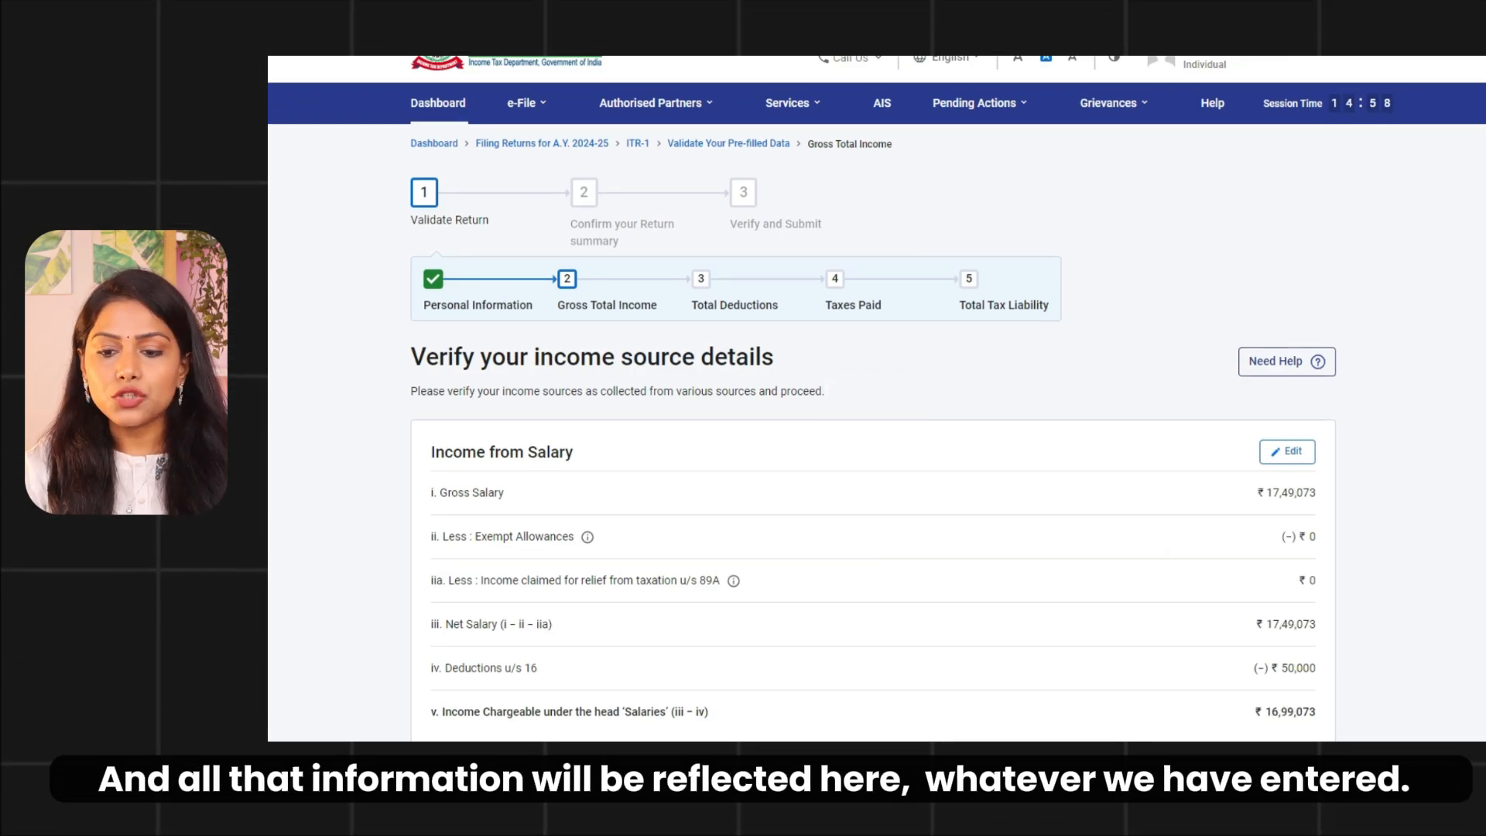
scroll(873, 403, "down", 8)
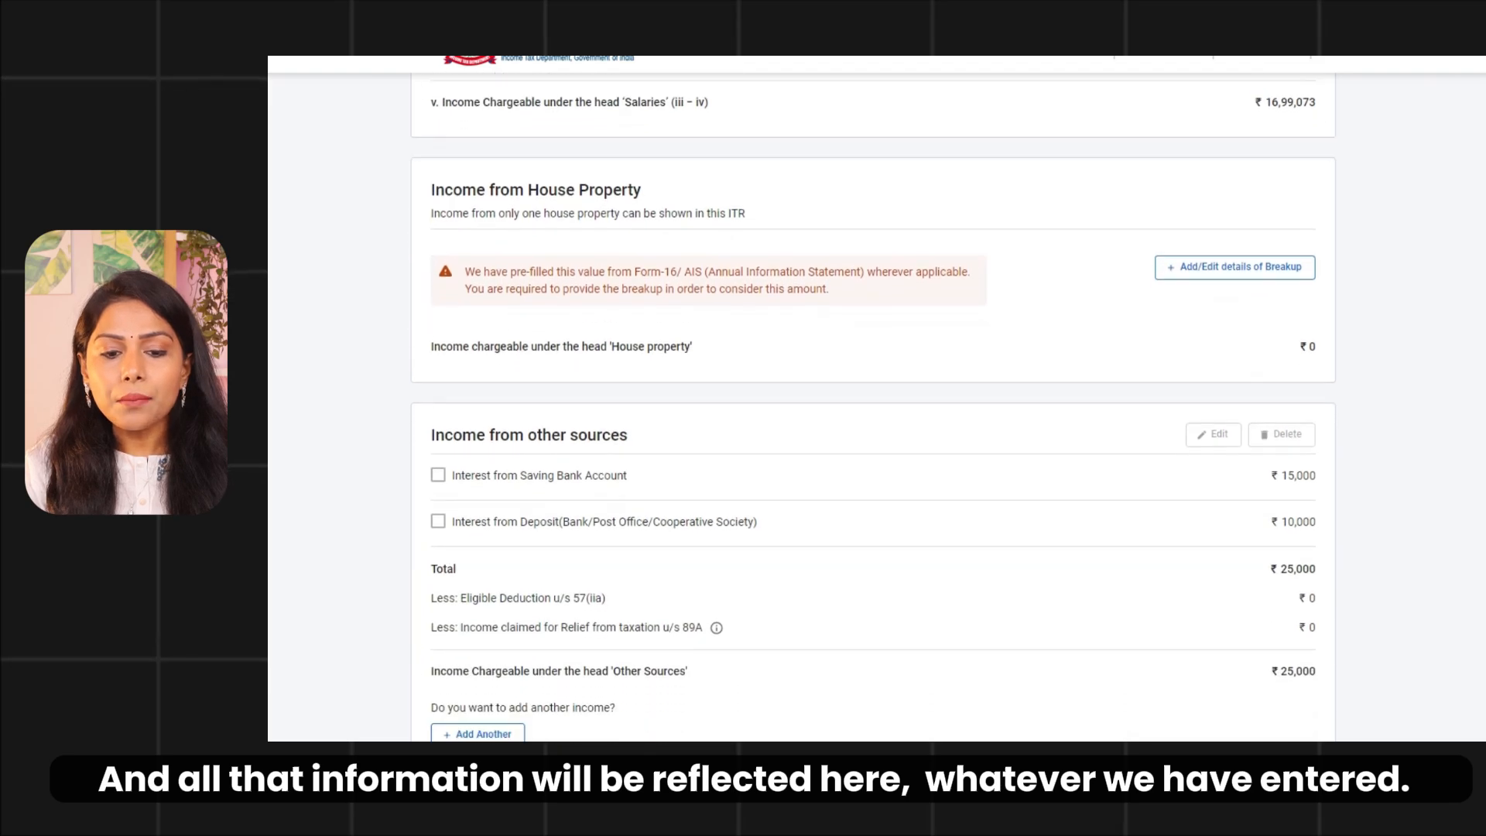
scroll(1125, 324, "down", 2)
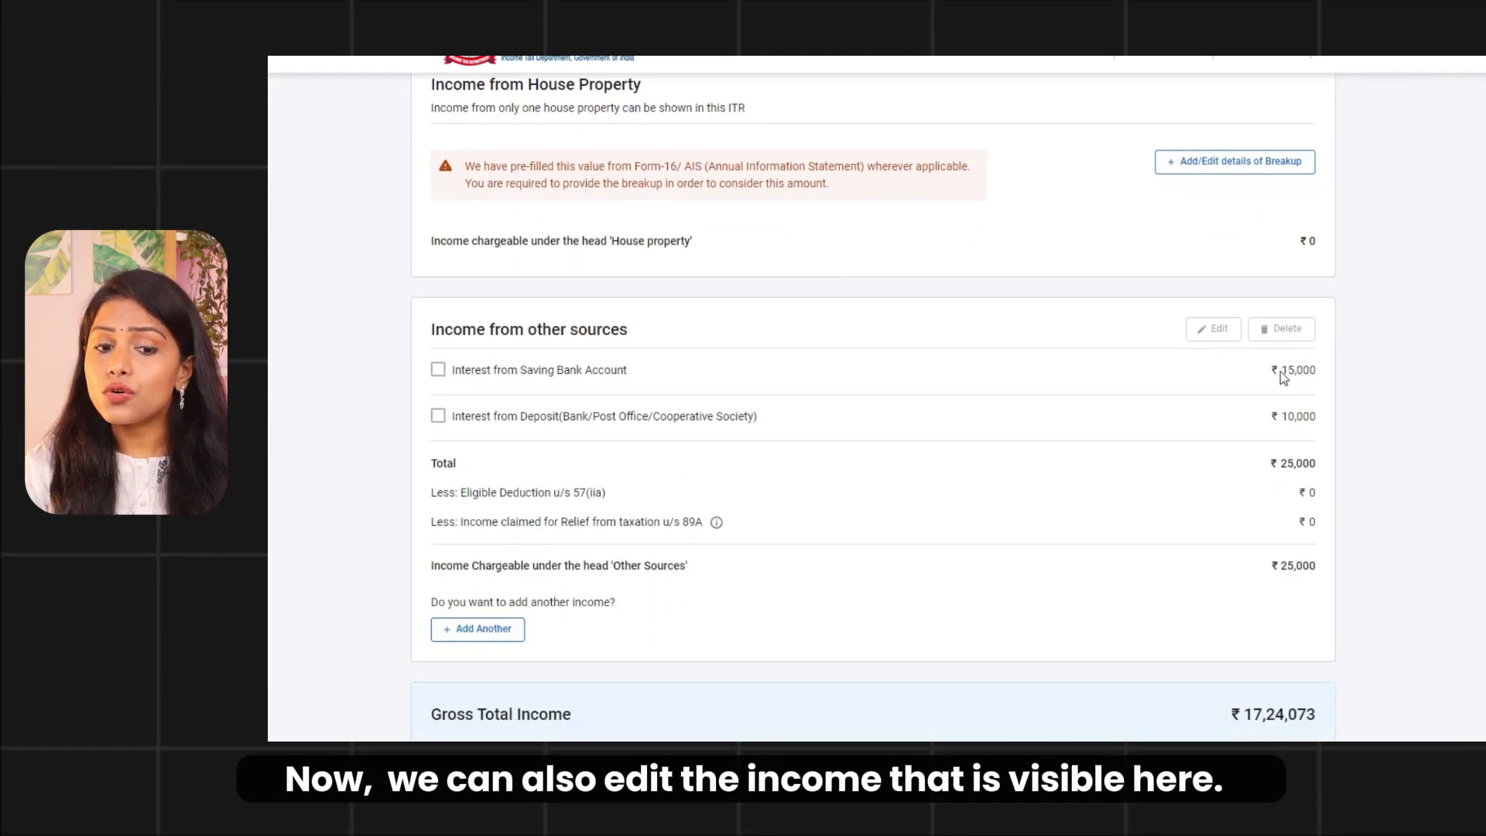
Open the savings account interest entry for editing and return to Gross Total Income without changing the amount
left_click(441, 372)
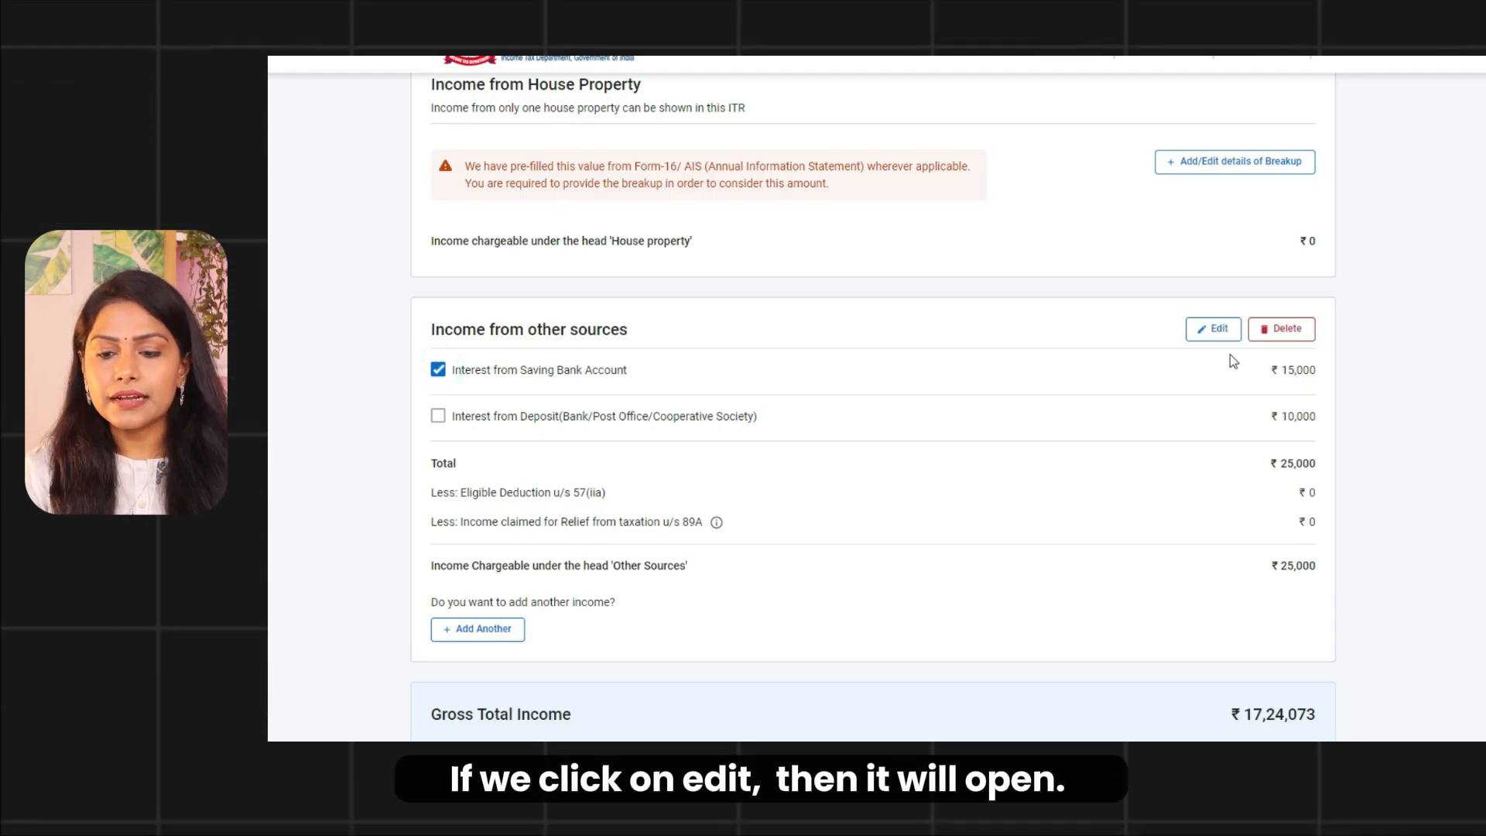
left_click(1213, 328)
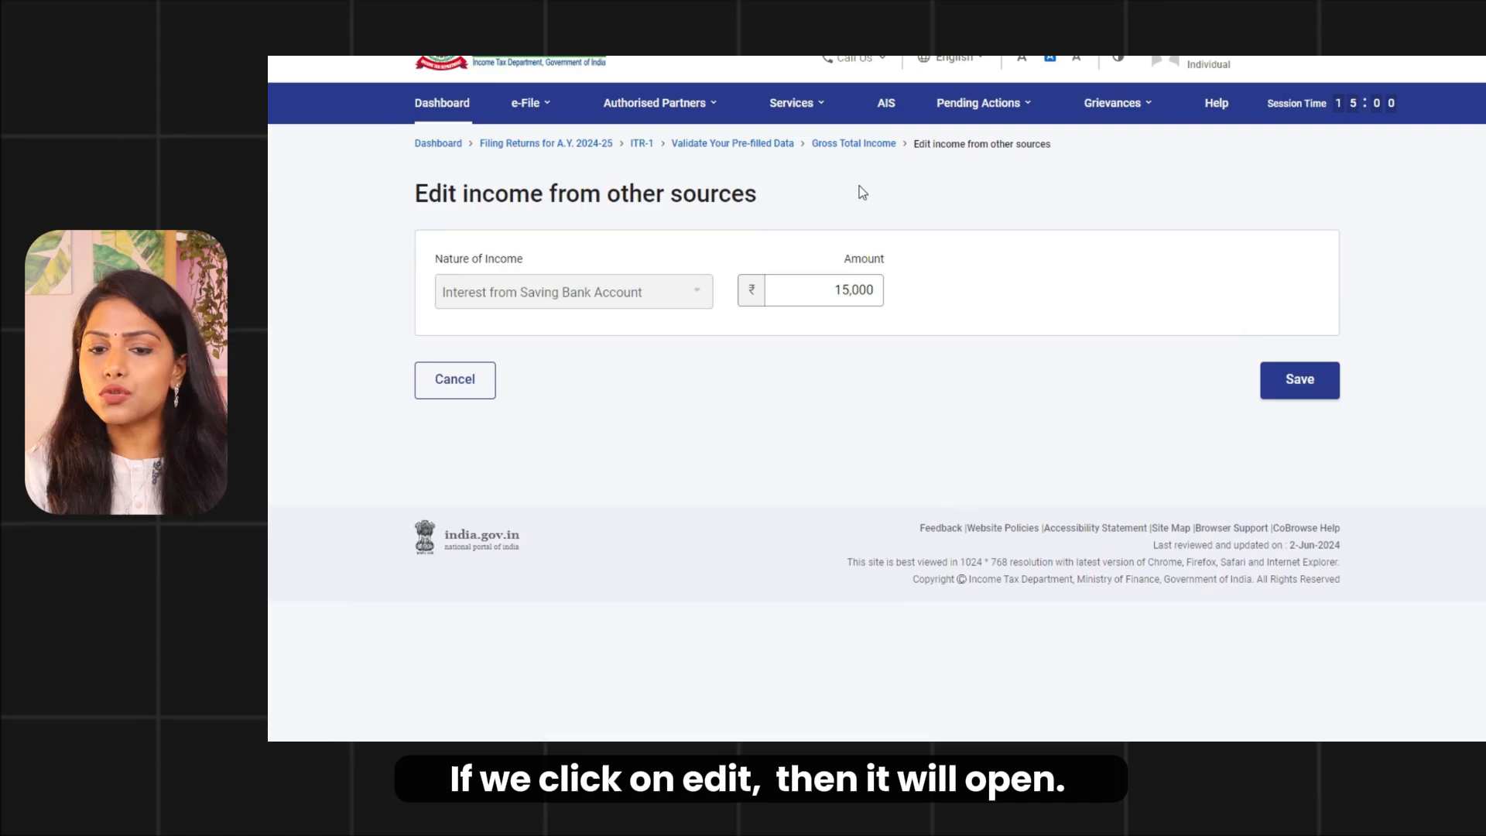
left_click(870, 147)
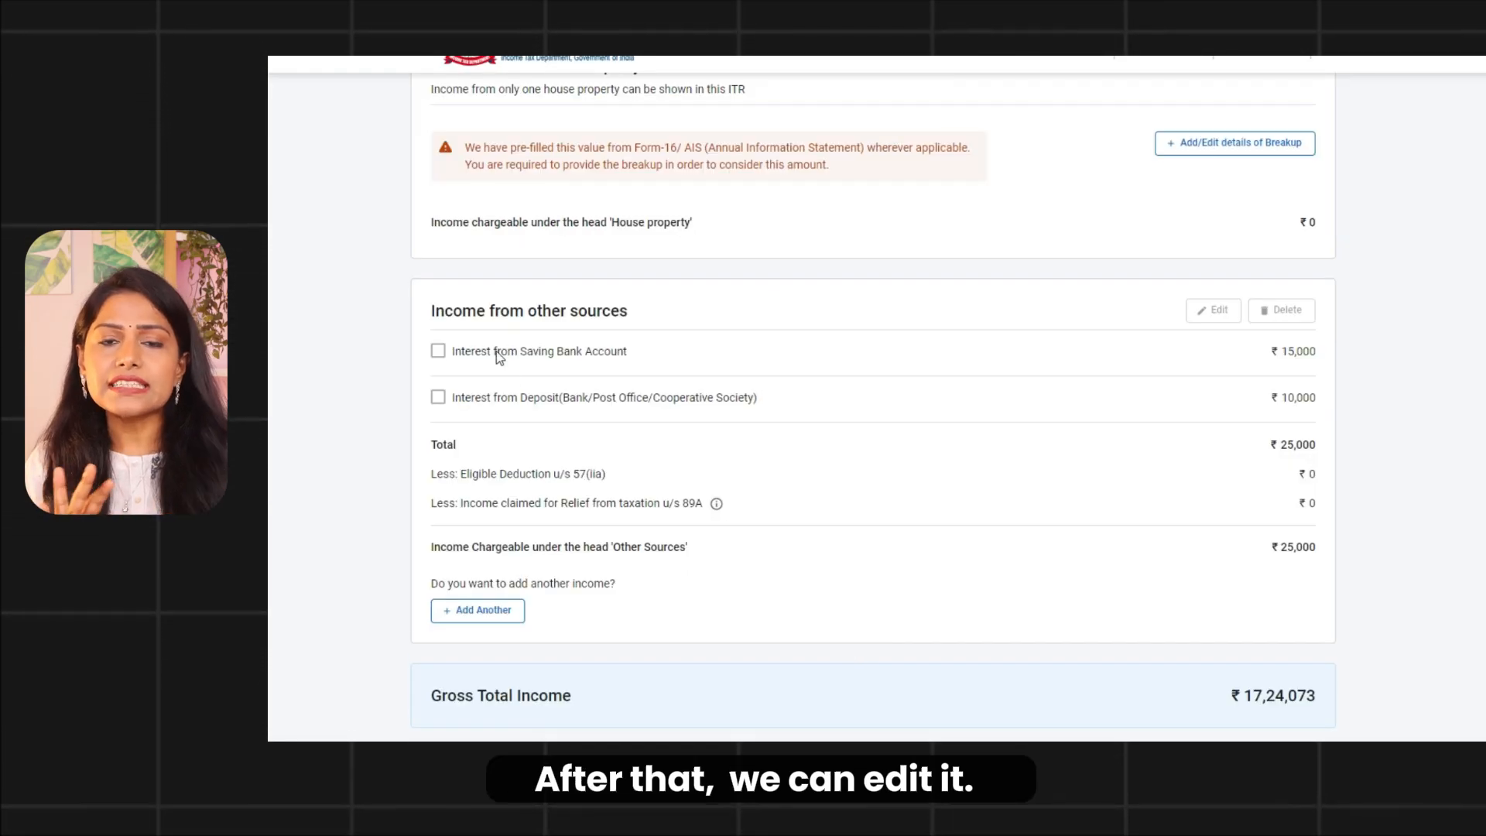
Confirm the gross total income and open the Total Deductions section of the return summary
scroll(499, 357, "down", 3)
left_click(1292, 633)
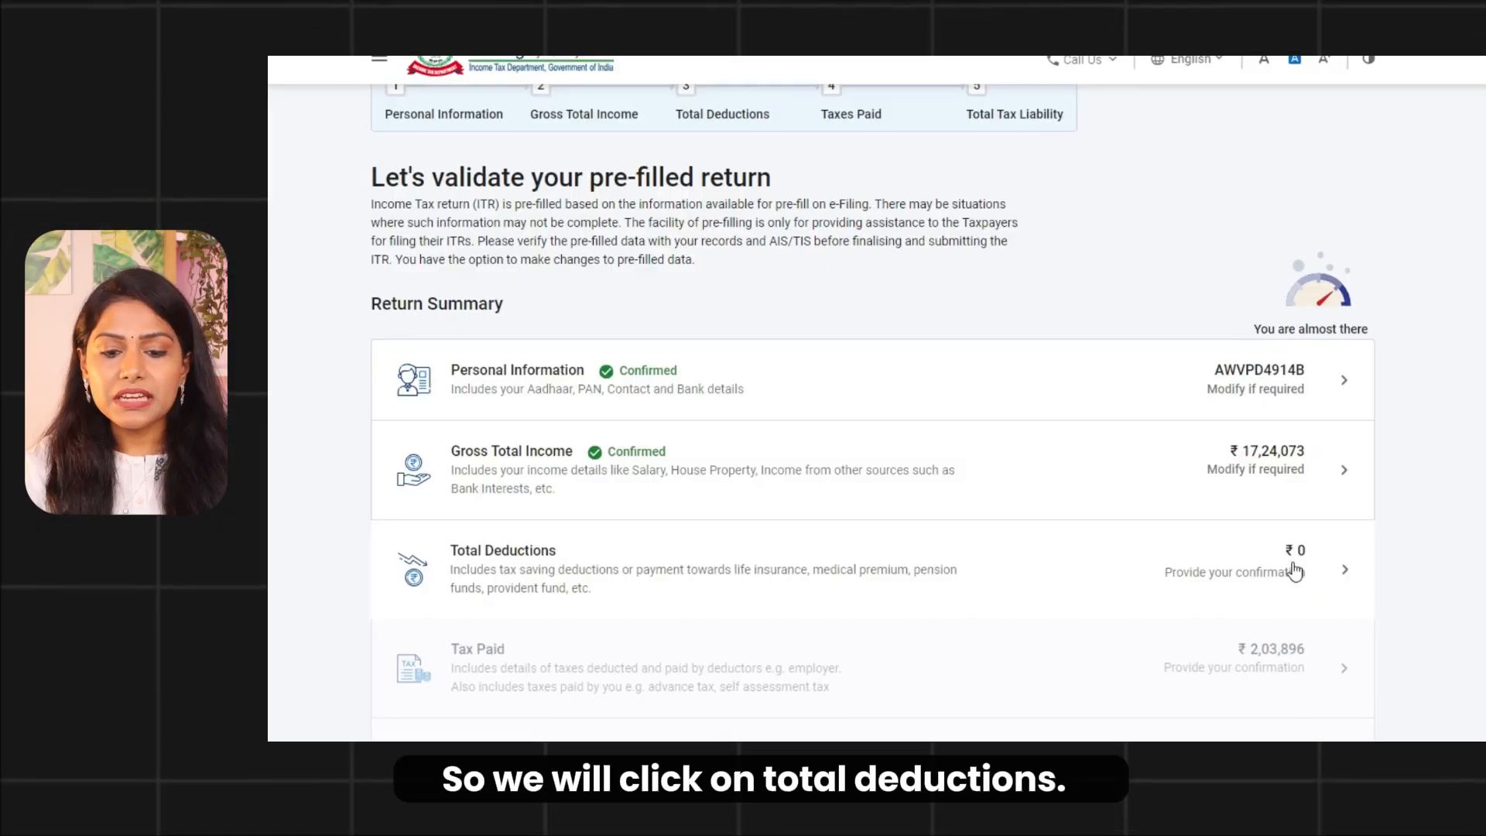
left_click(1294, 569)
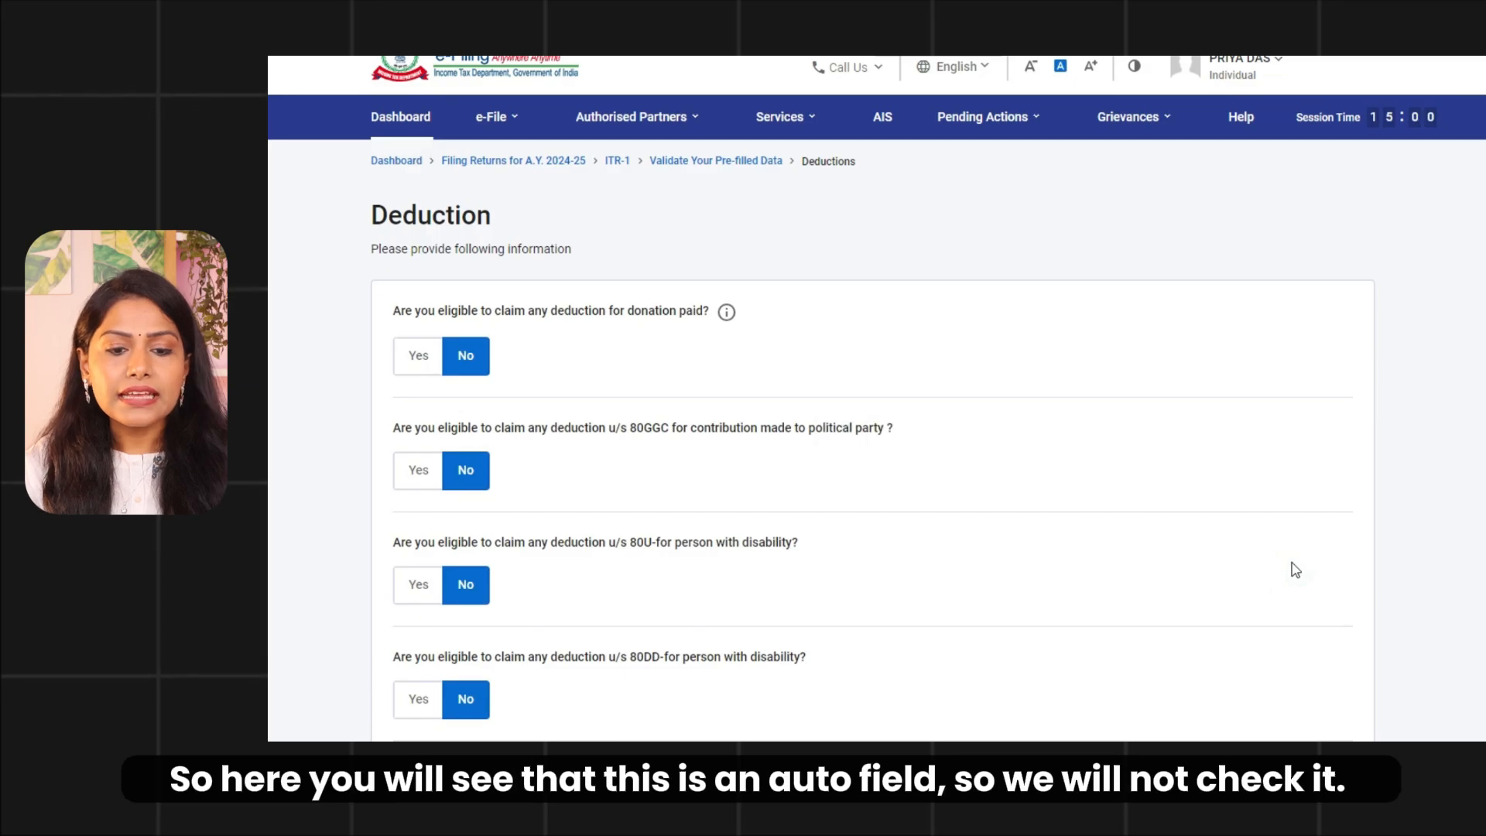
Leave all deduction eligibility questions at No and continue to the deductions verification page
scroll(577, 531, "down", 7)
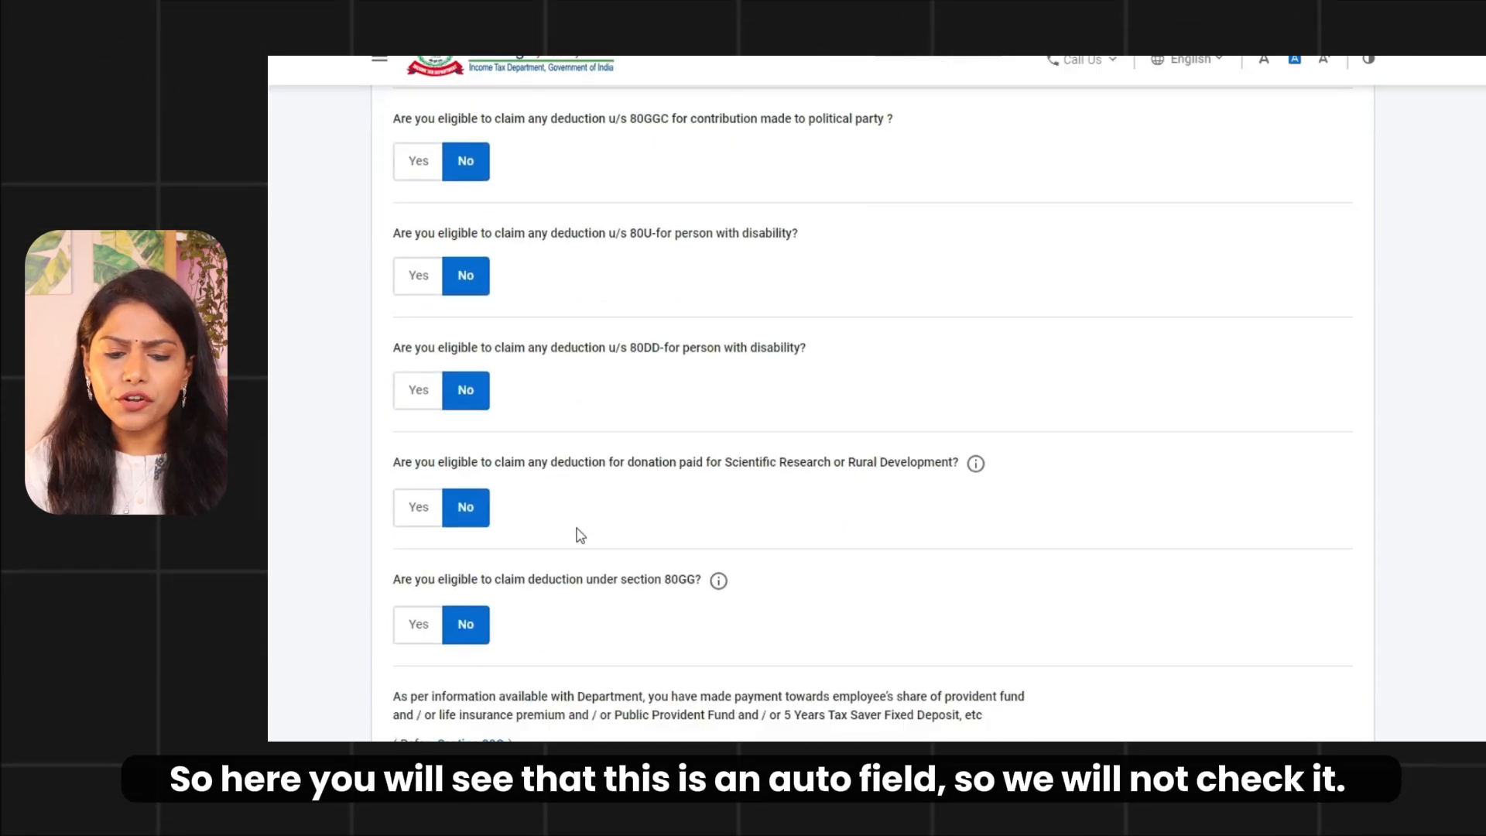
scroll(580, 535, "down", 4)
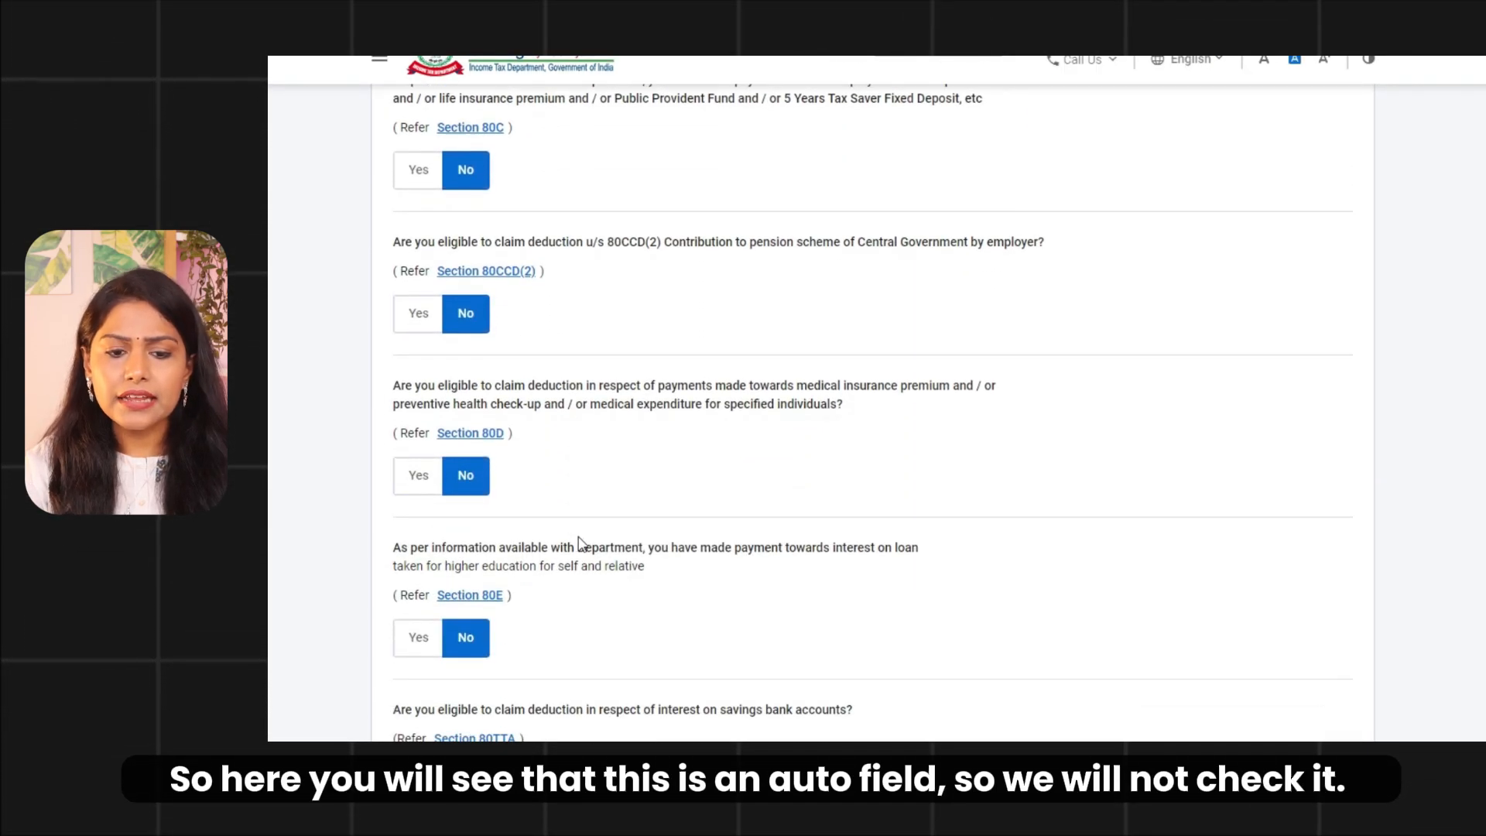
scroll(582, 542, "down", 3)
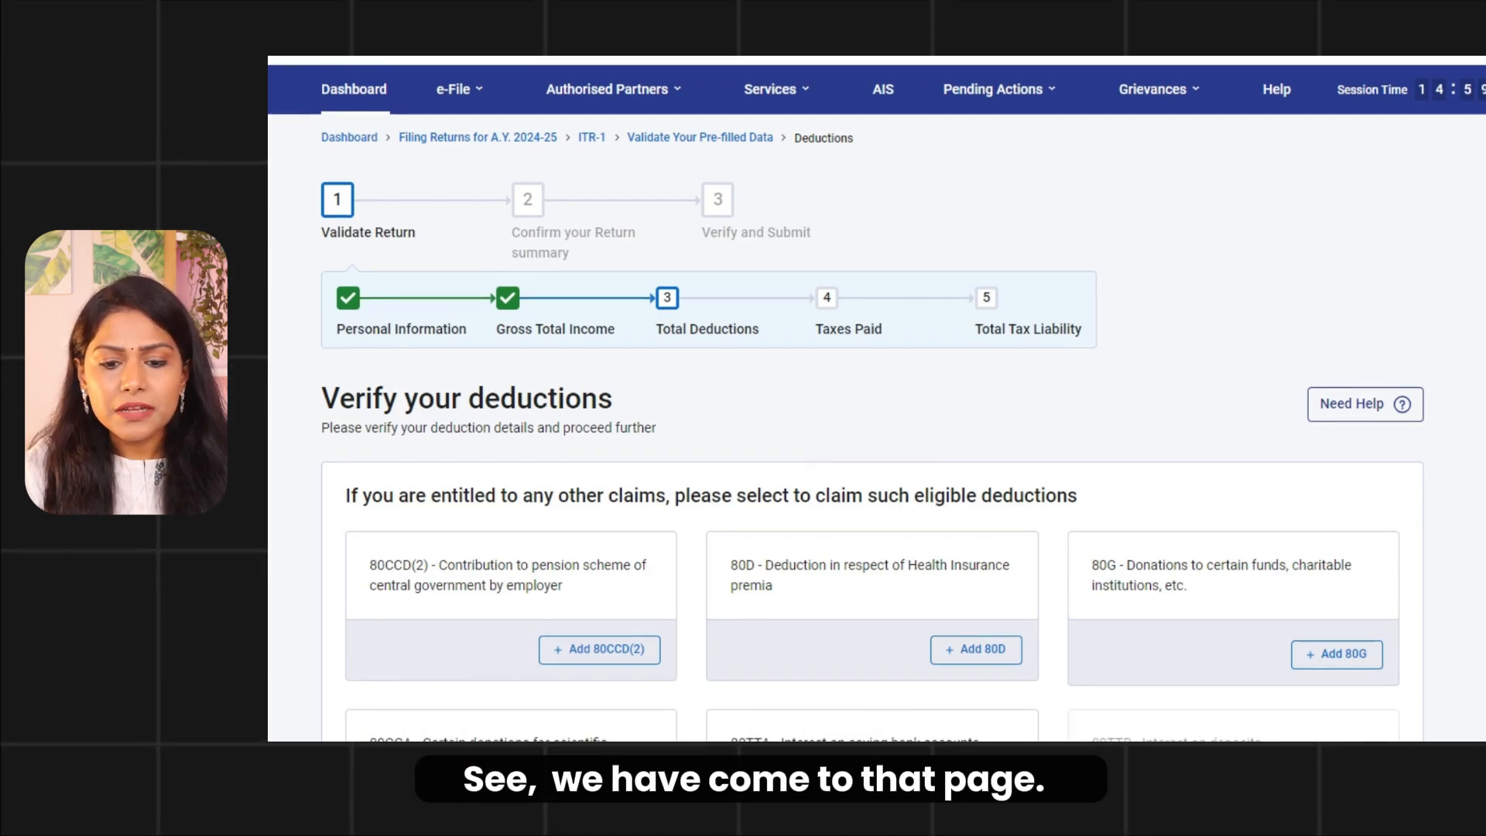
Add an 80TTA deduction with interest on saving bank accounts of ₹15,000, accepting the amount despite the warning
scroll(921, 592, "down", 3)
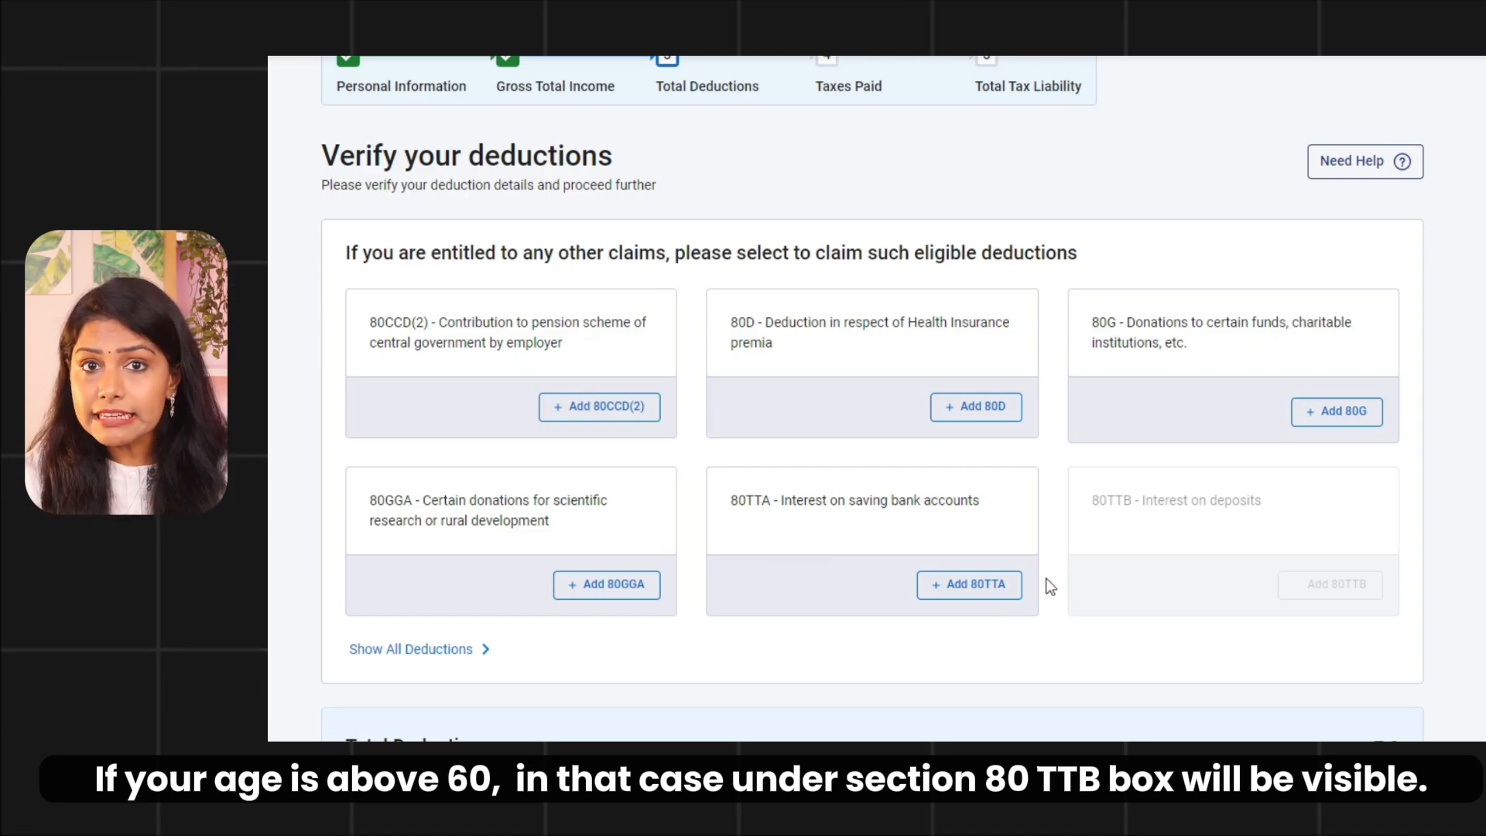
left_click(986, 593)
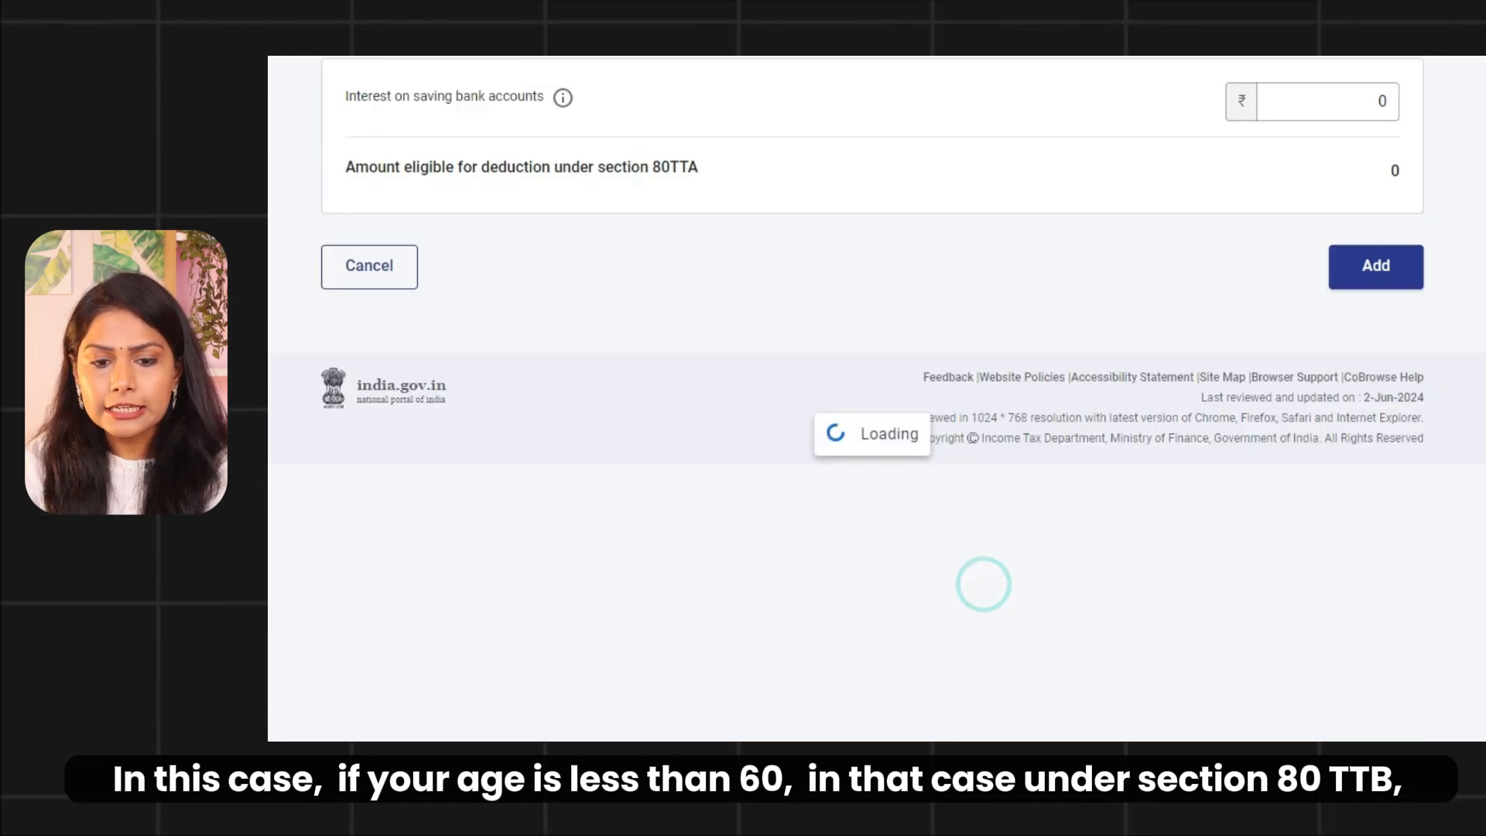
left_click(1378, 280)
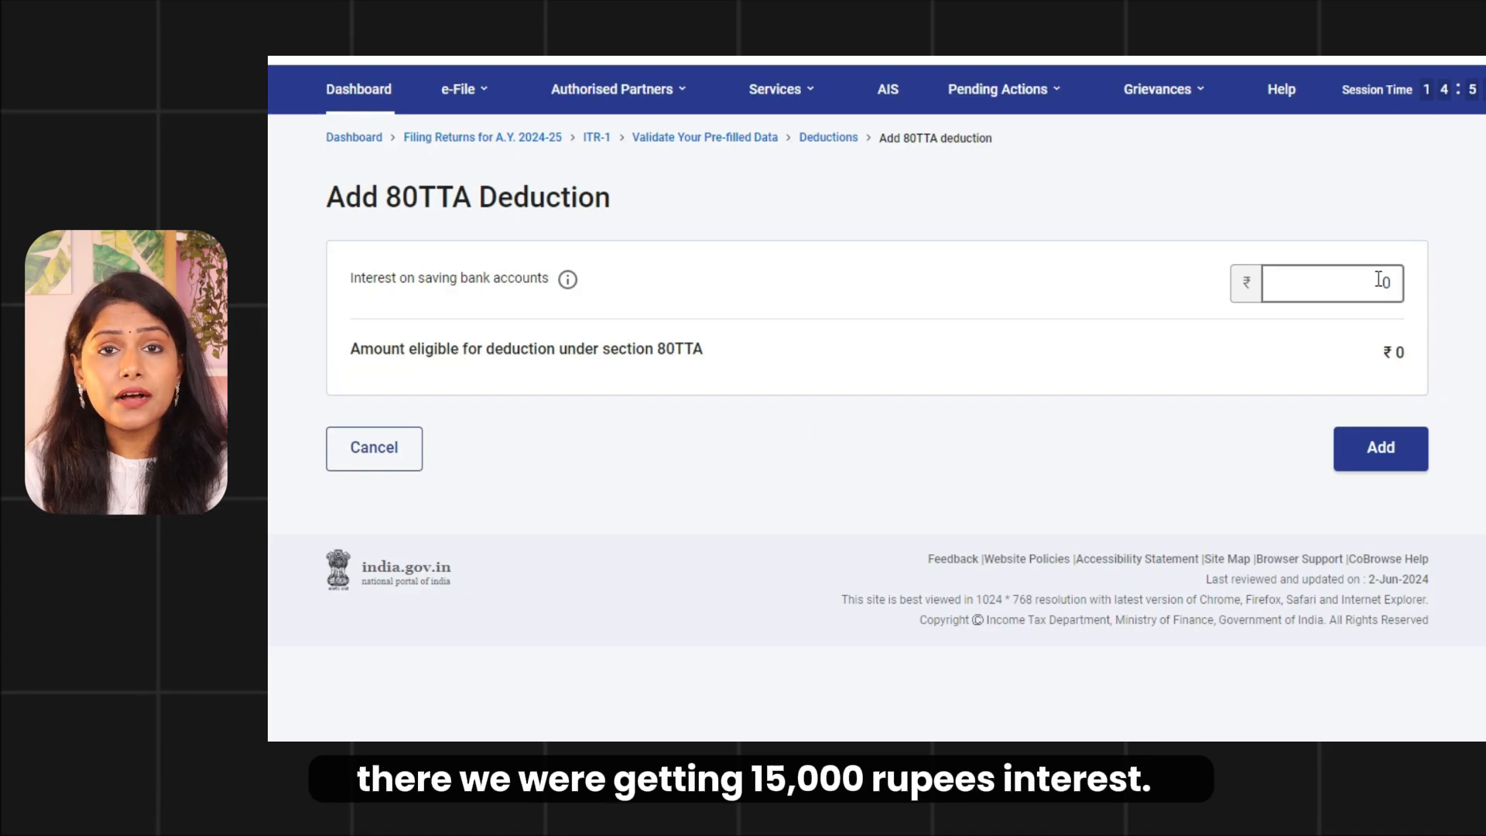
type("15")
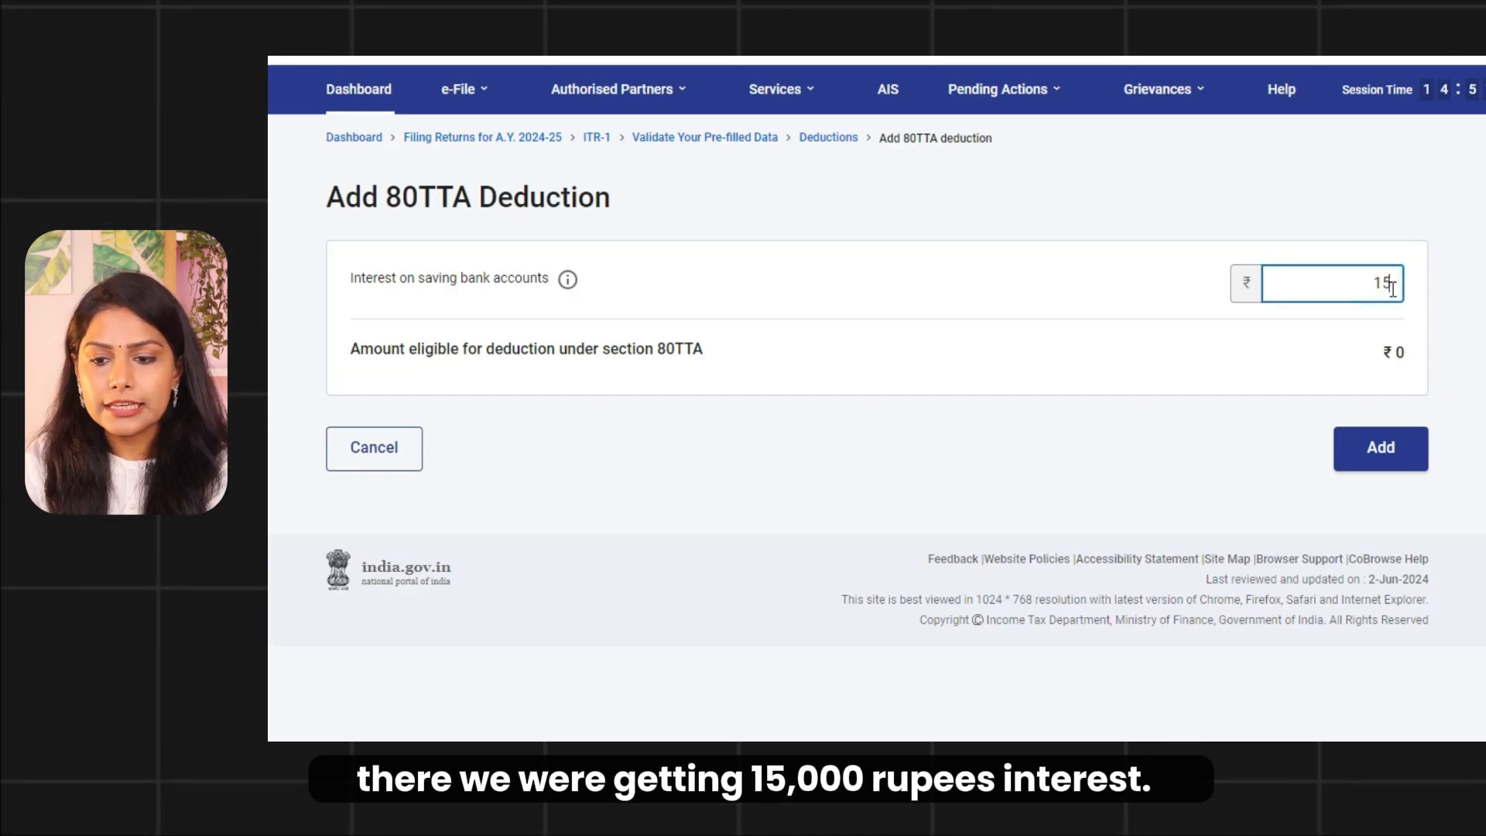
type("000")
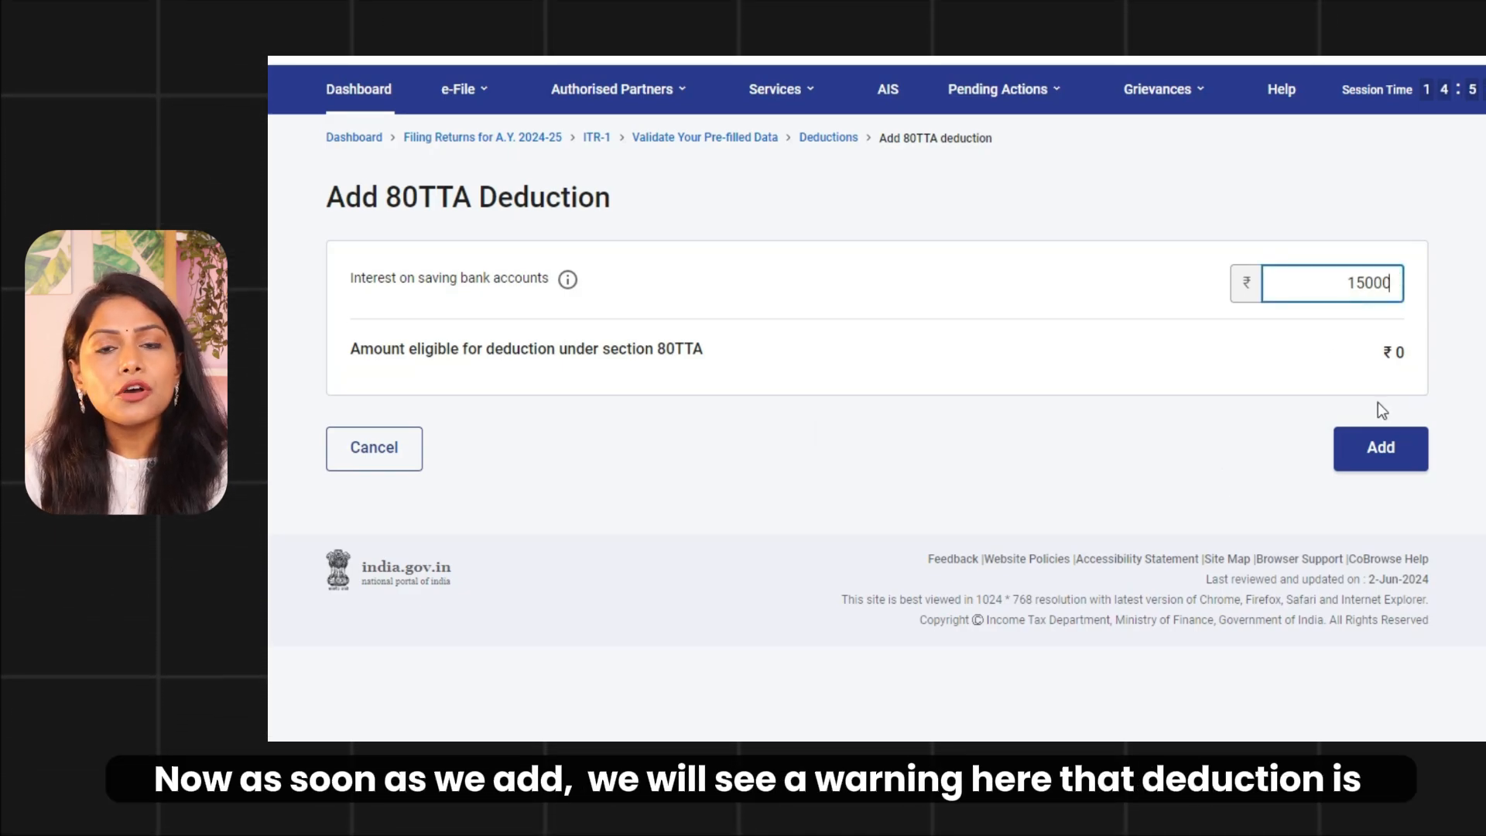
left_click(1389, 447)
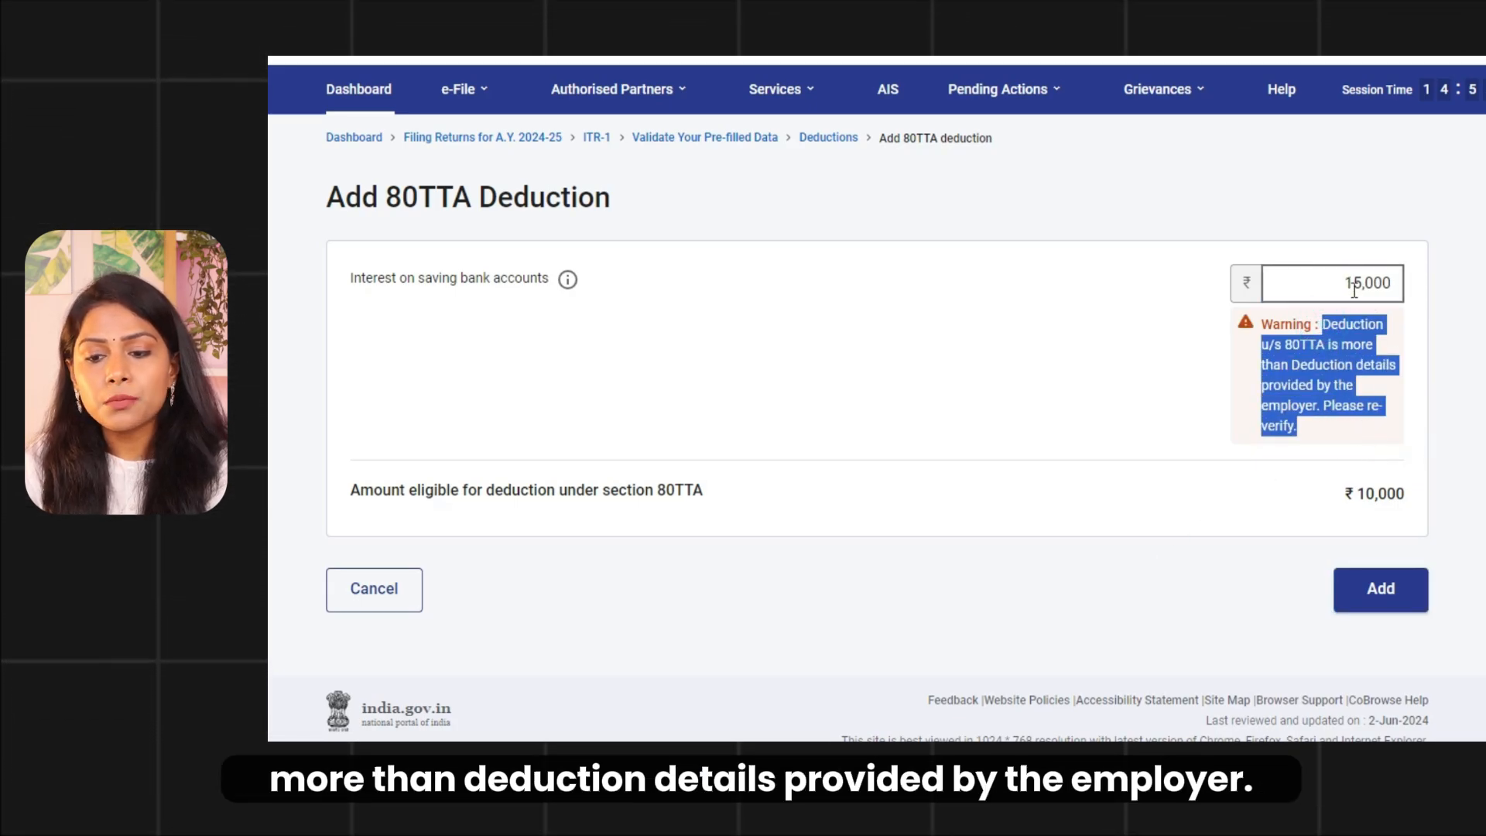
left_click(1345, 338)
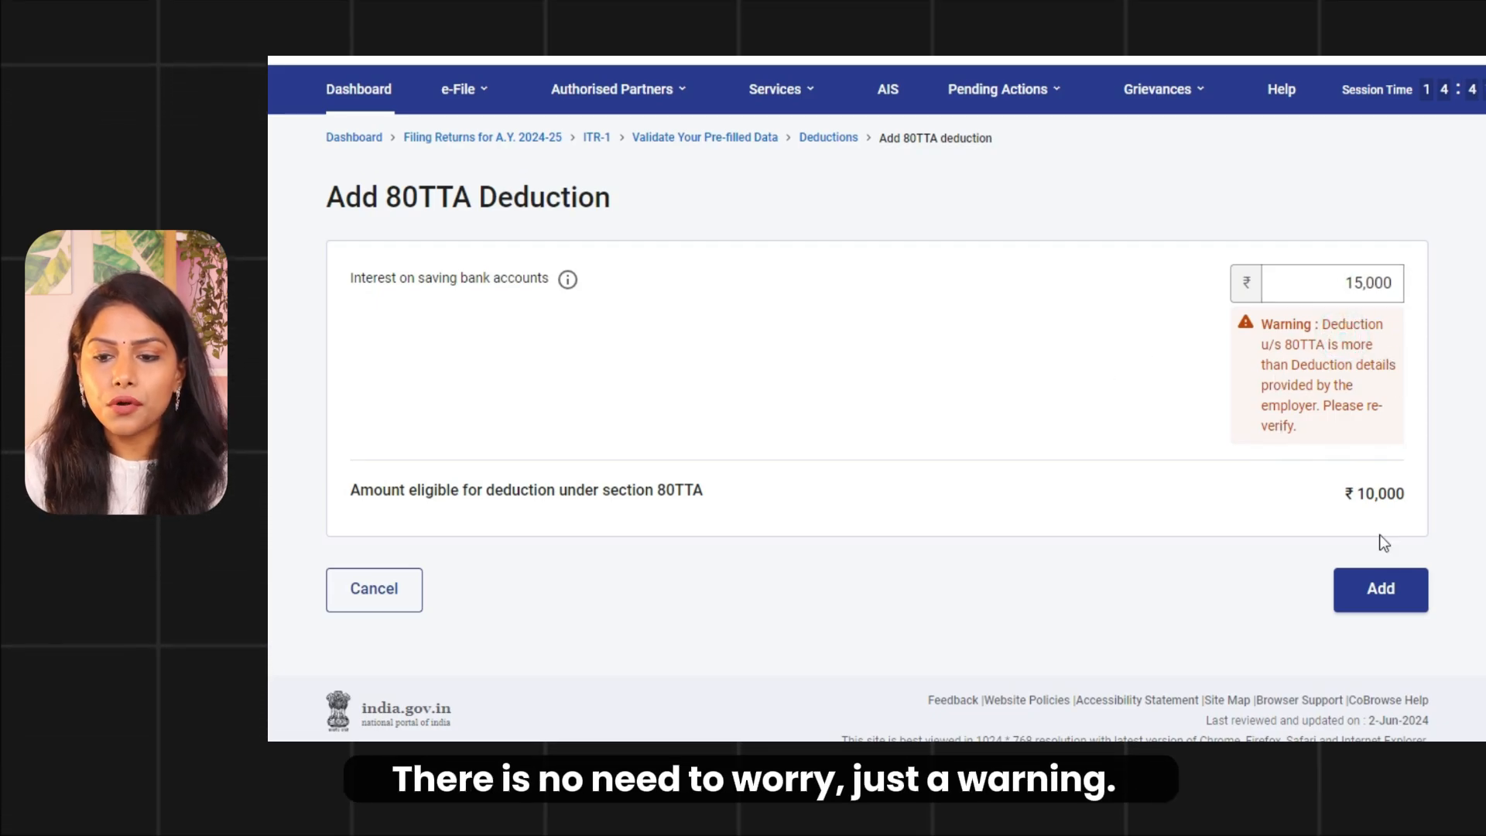
left_click(1380, 590)
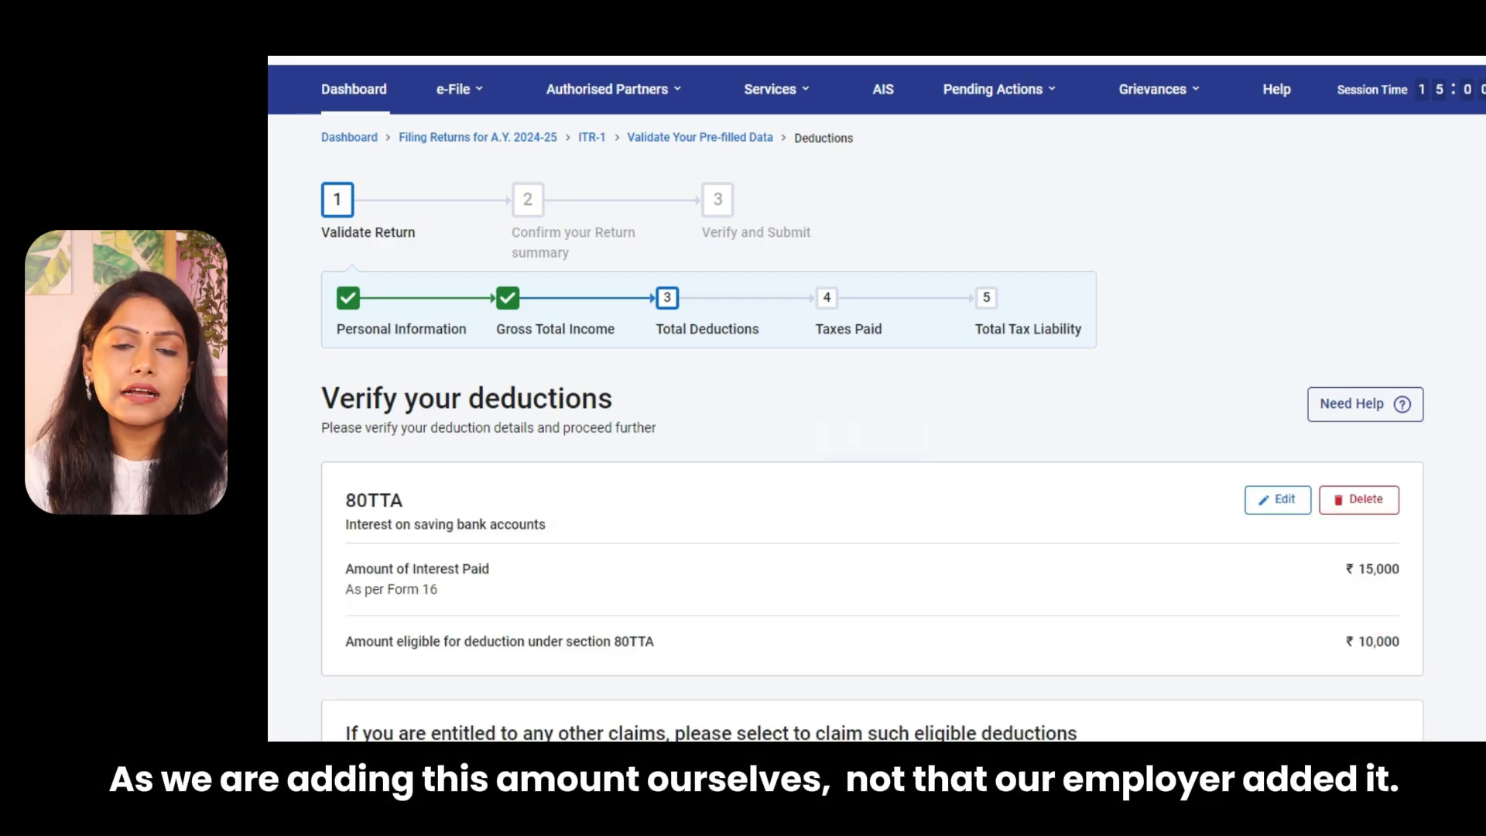
Review the added 80TTA entry and confirm the total deductions
scroll(1029, 537, "down", 2)
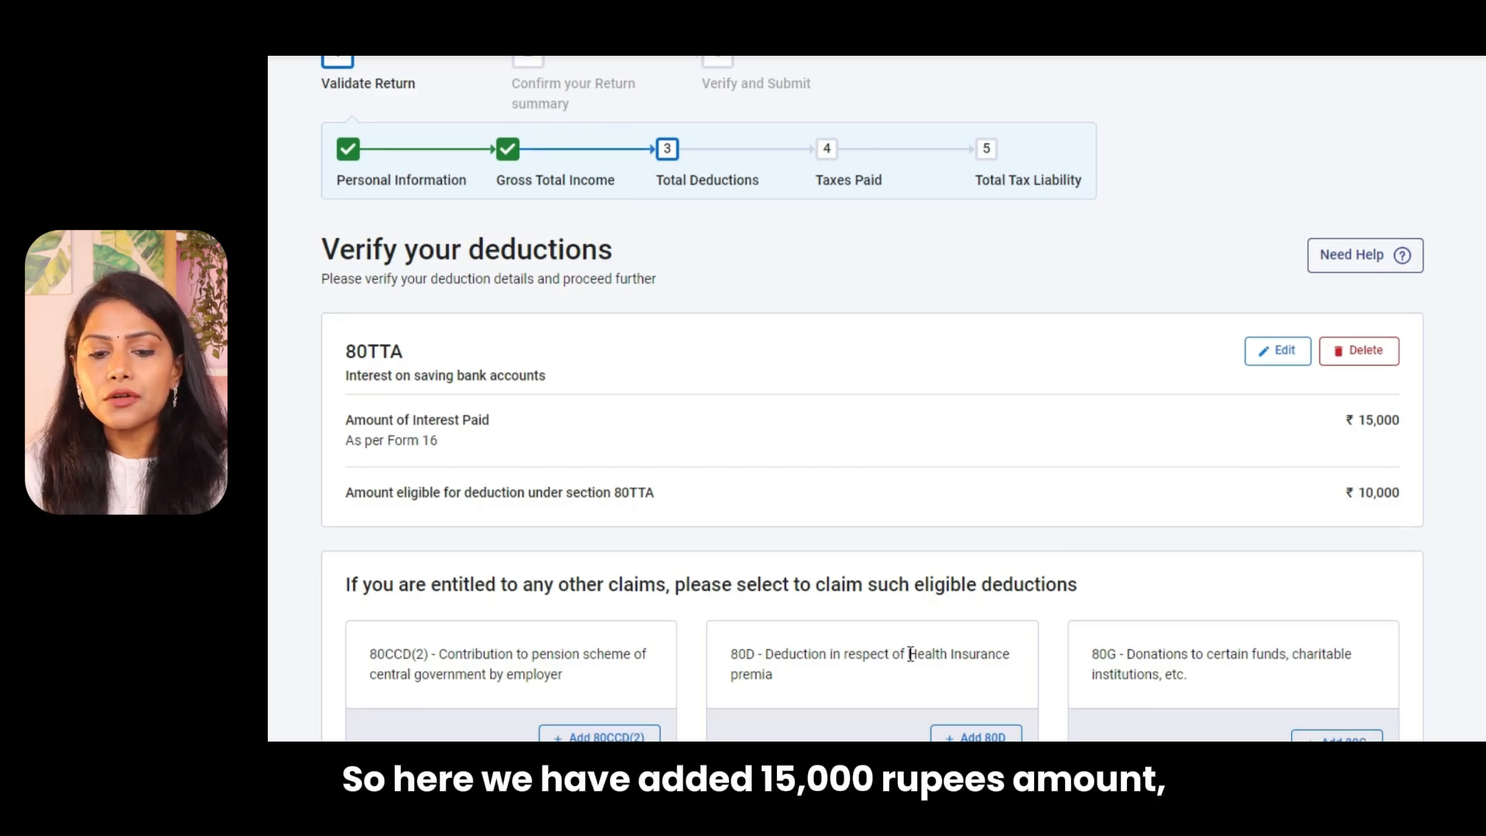
scroll(910, 655, "down", 6)
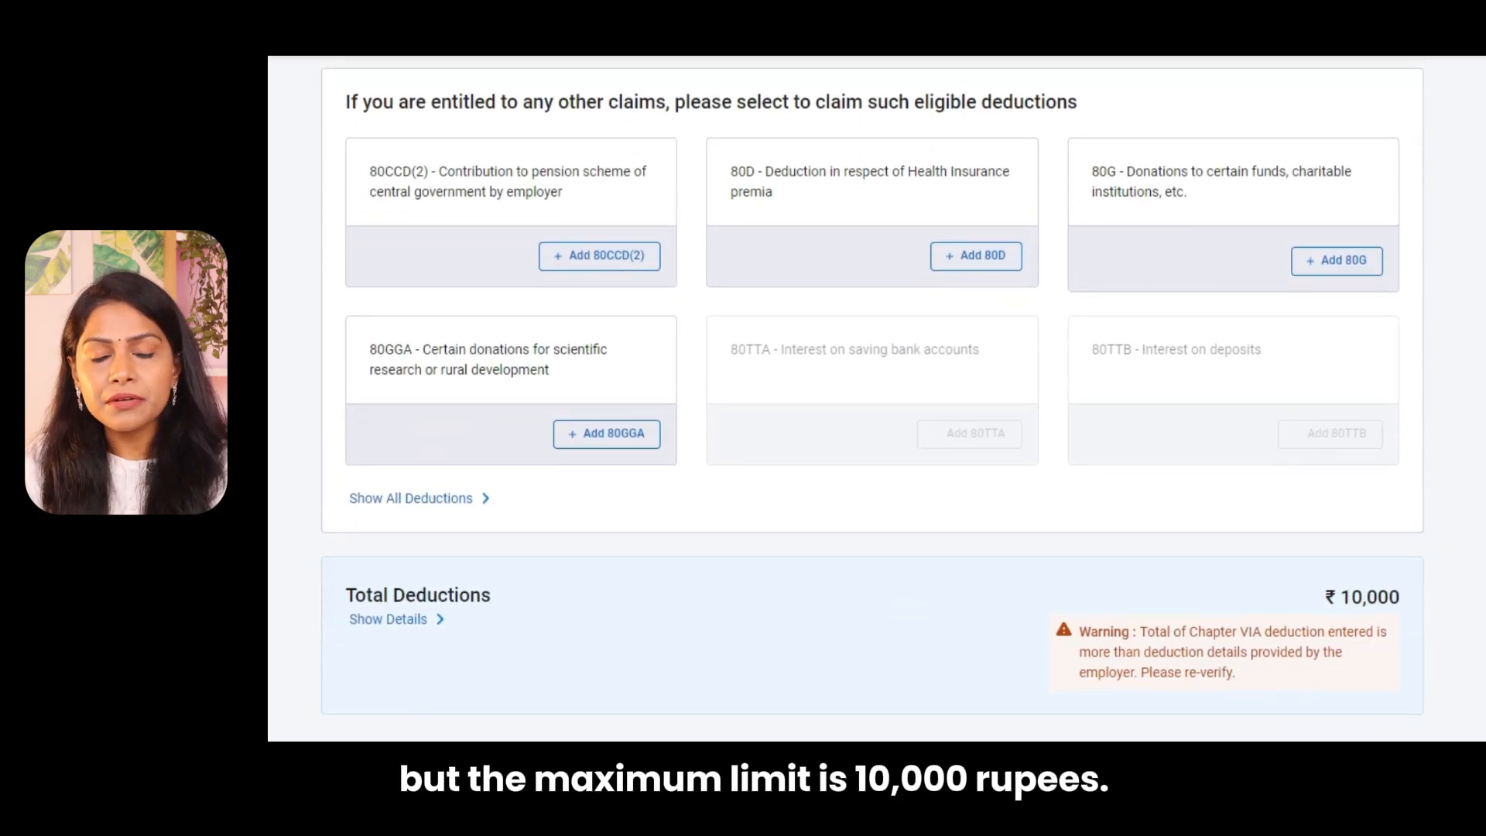
scroll(1371, 718, "down", 1)
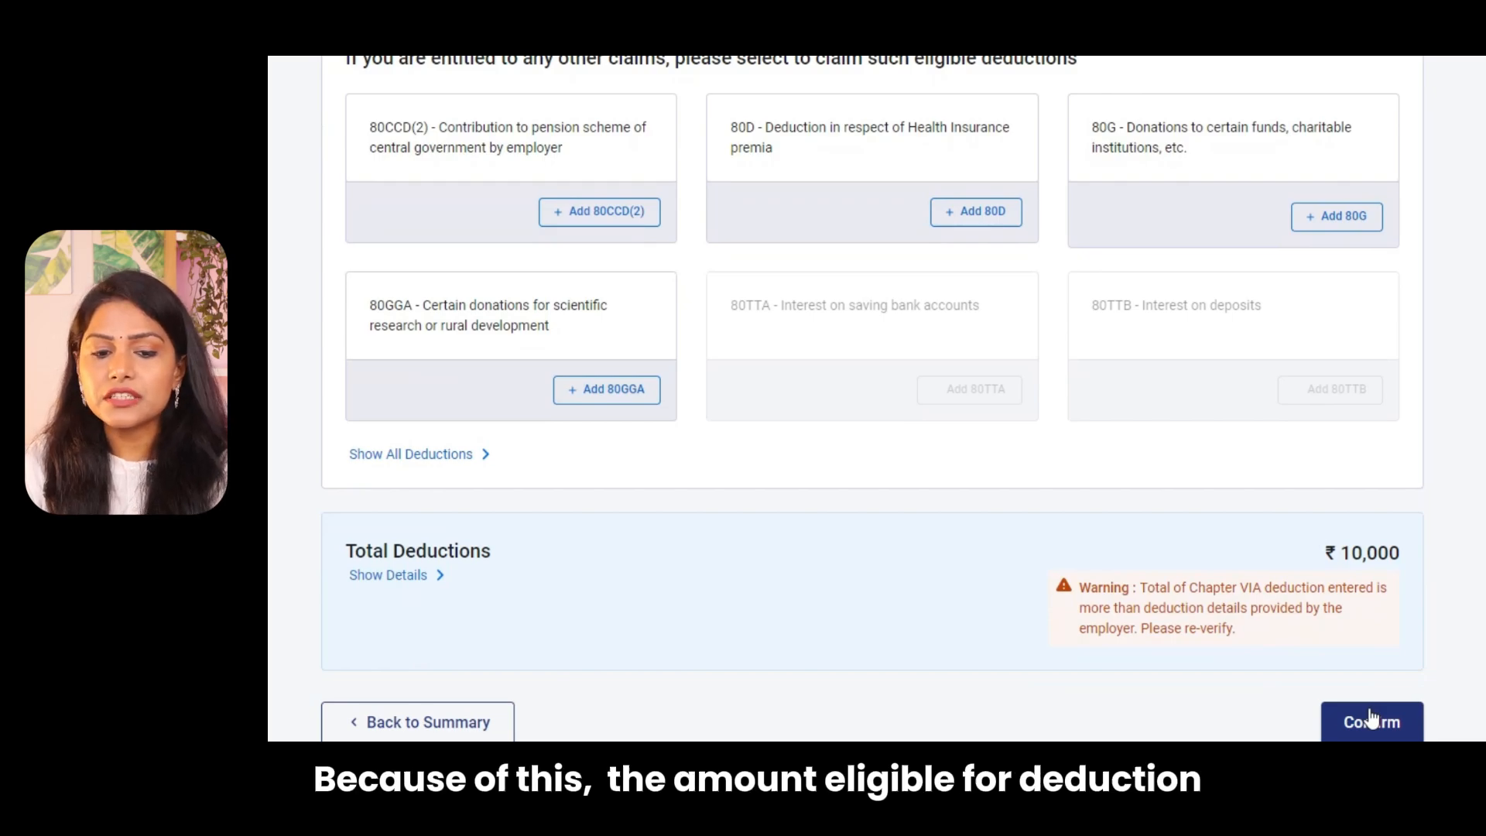